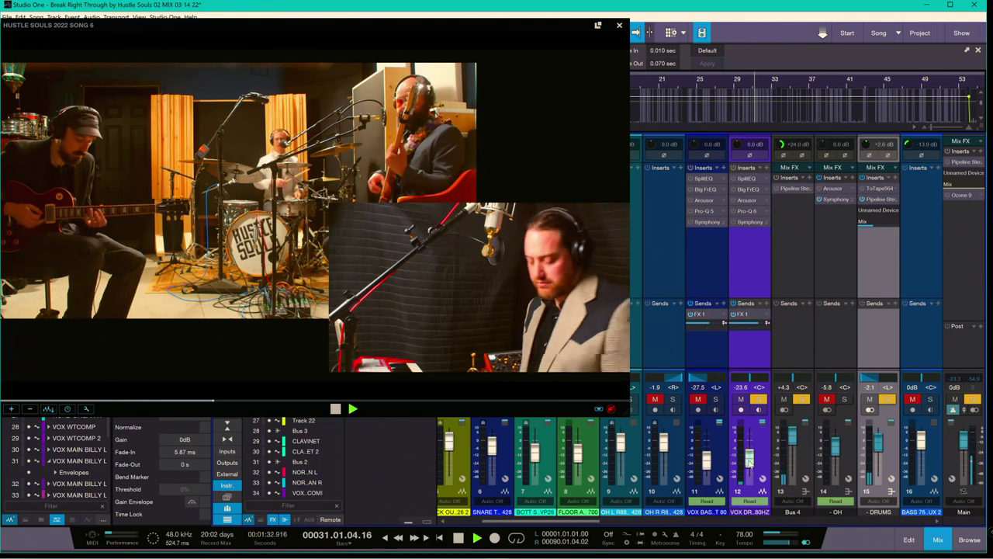
Adjust the stereo placement by panning the DRUMS bus to R9 and the VOX DR channel to R3
{"action": "left_click_drag", "start_coordinate": [870, 380], "coordinate": [877, 380]}
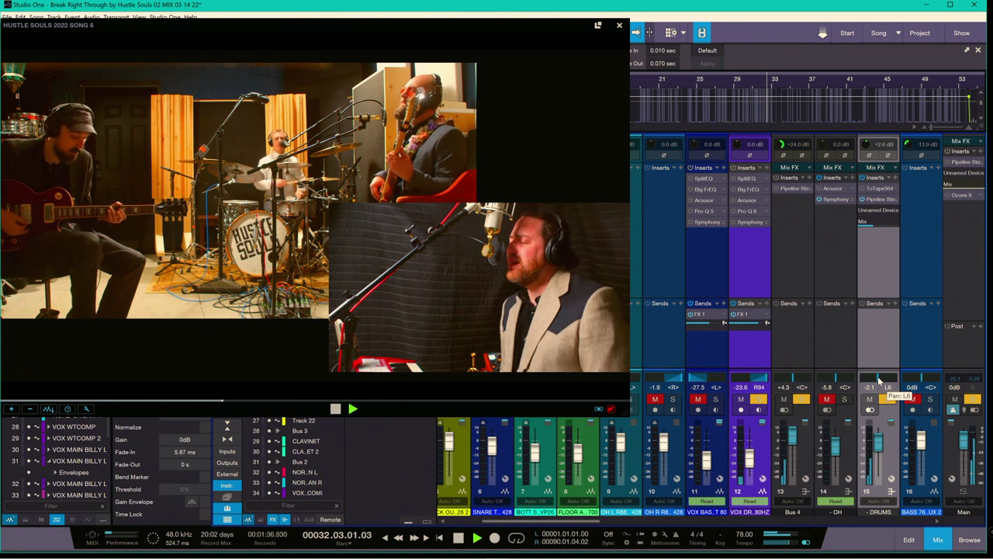
{"action": "left_click_drag", "start_coordinate": [766, 382], "coordinate": [753, 379]}
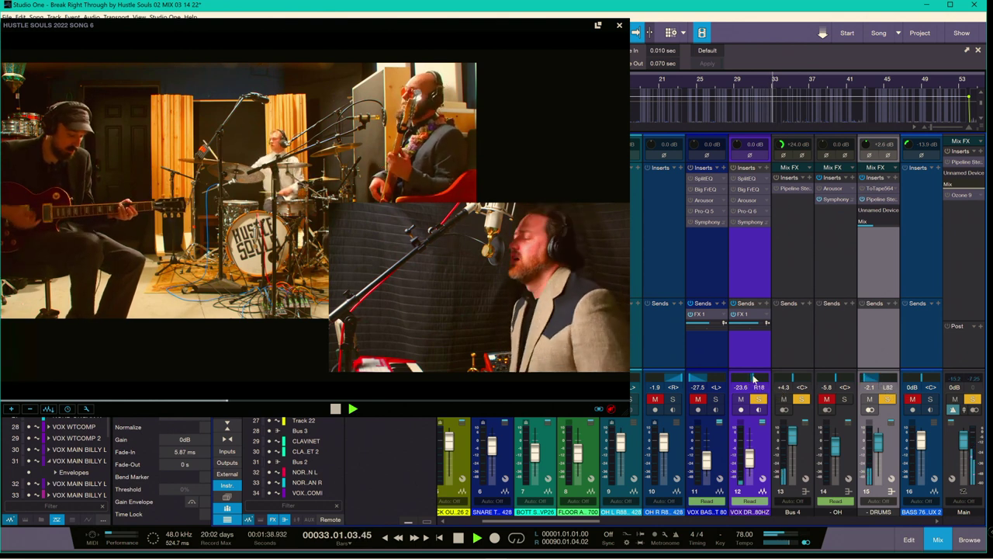
{"action": "key", "text": "space"}
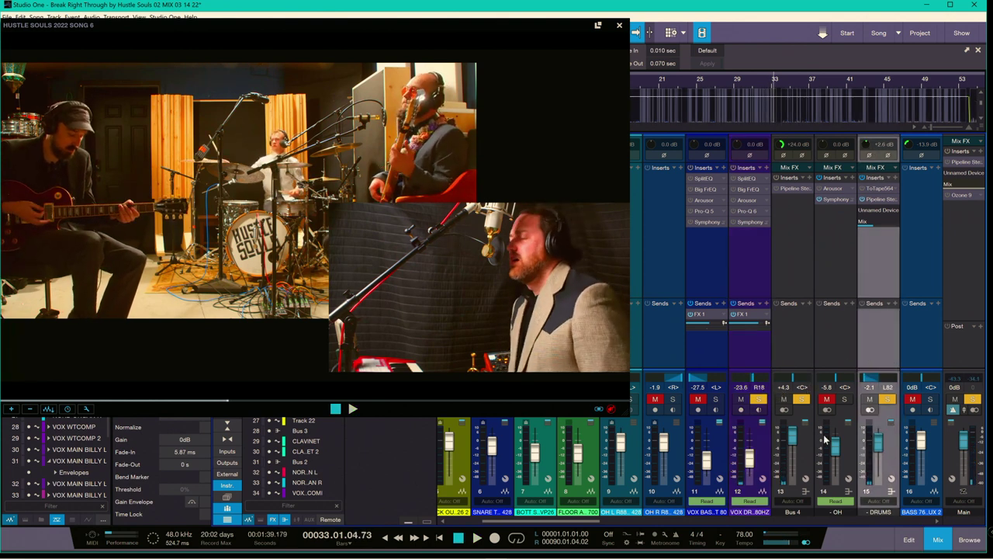
{"action": "left_click", "coordinate": [753, 395]}
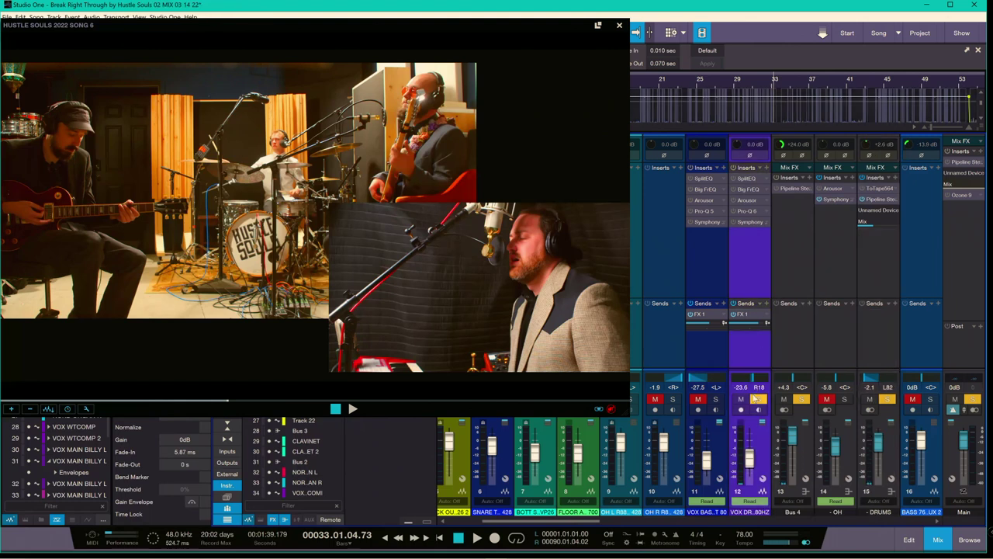
{"action": "left_click_drag", "start_coordinate": [860, 378], "coordinate": [886, 379]}
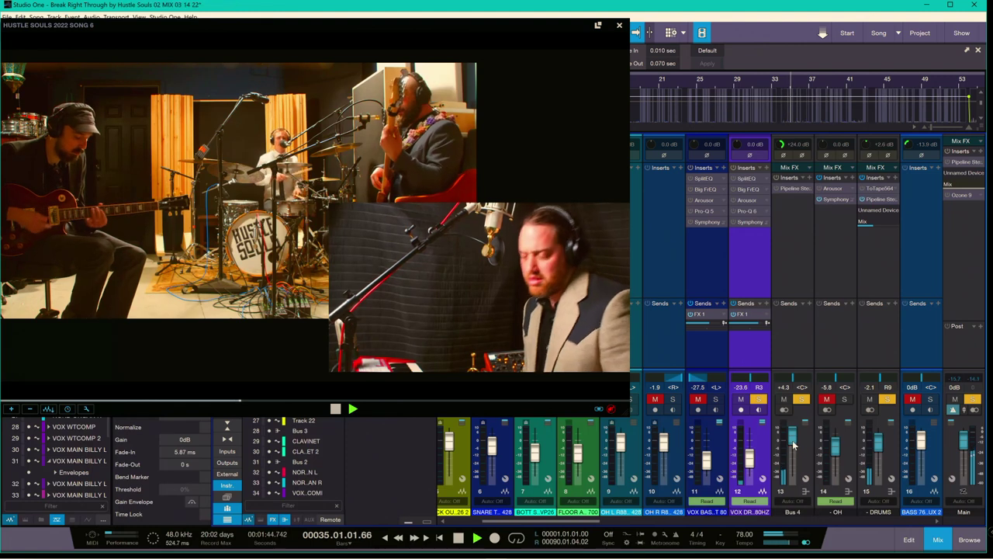
Clear the solos and raise the Bus 4 fader to about +0.9 dB while the full mix plays
{"action": "mouse_move", "coordinate": [782, 441]}
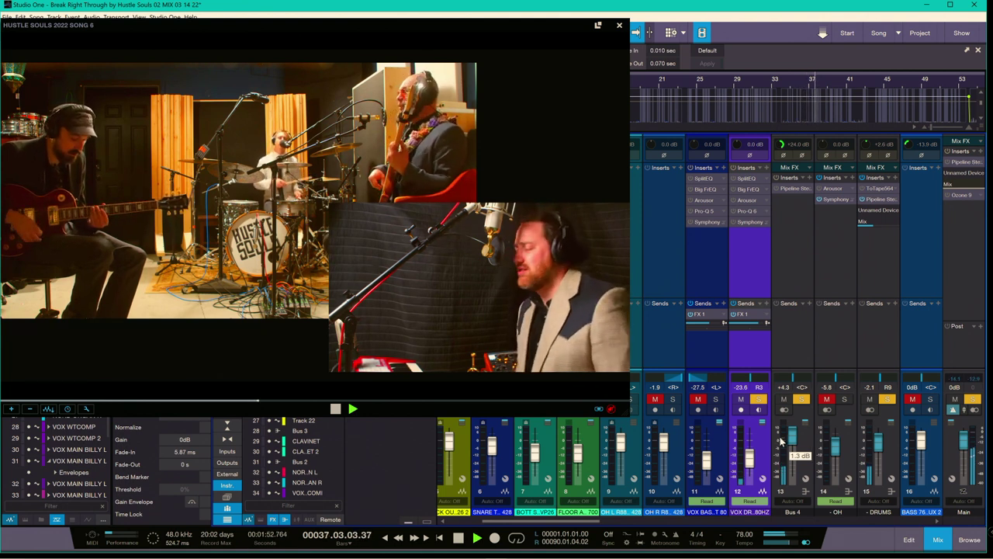
{"action": "key", "text": "space"}
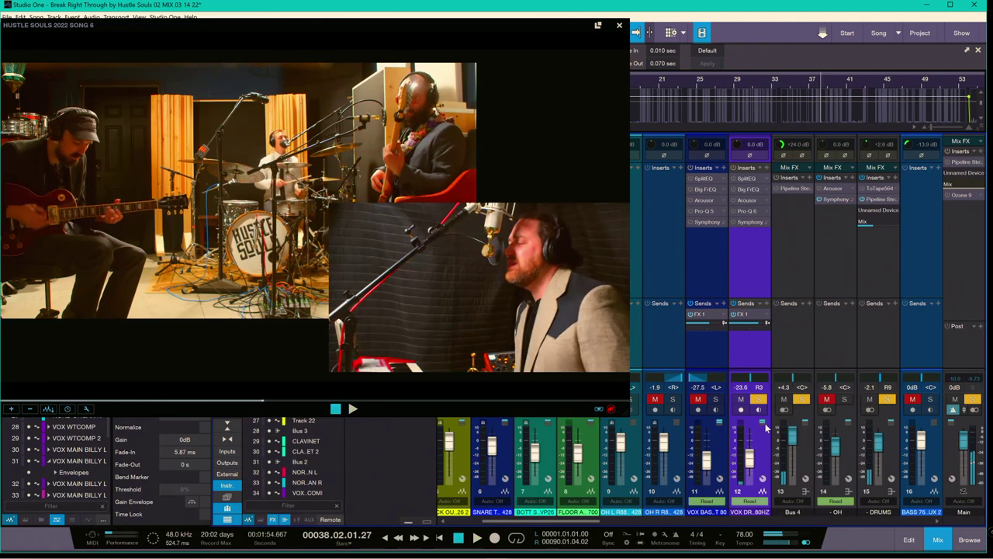
{"action": "left_click", "coordinate": [759, 401]}
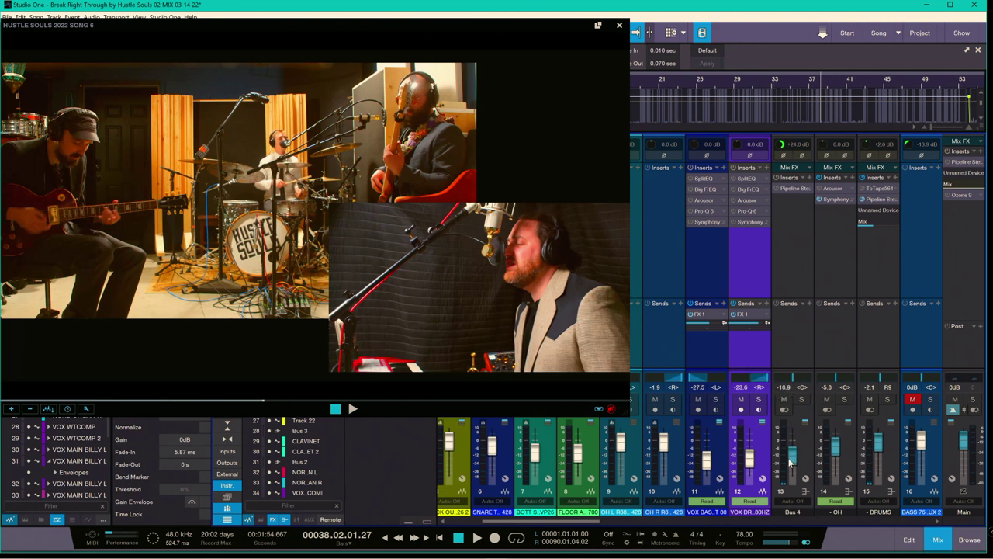
{"action": "key", "text": "space"}
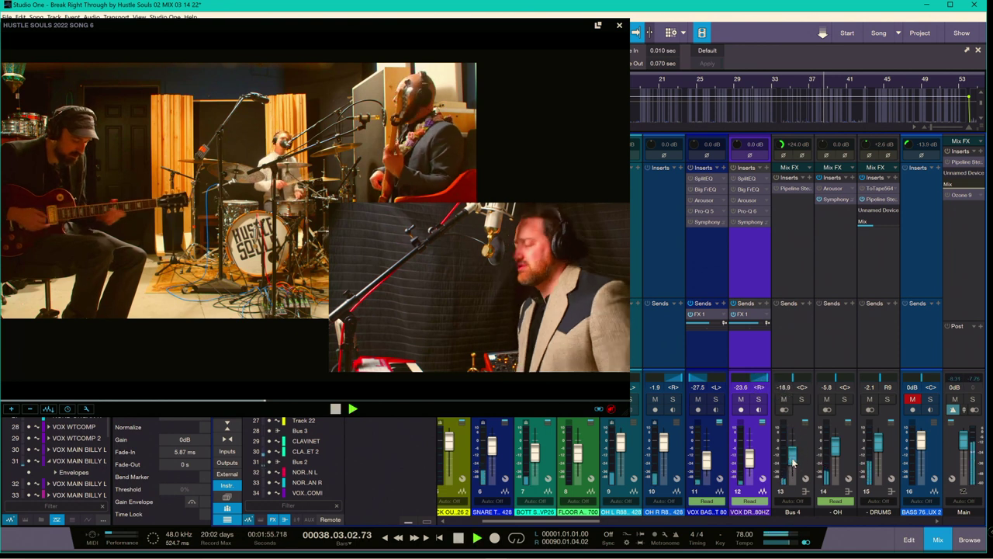
{"action": "left_click_drag", "start_coordinate": [792, 454], "coordinate": [792, 452]}
{"action": "scroll", "coordinate": [793, 454], "scroll_direction": "up", "scroll_amount": 4}
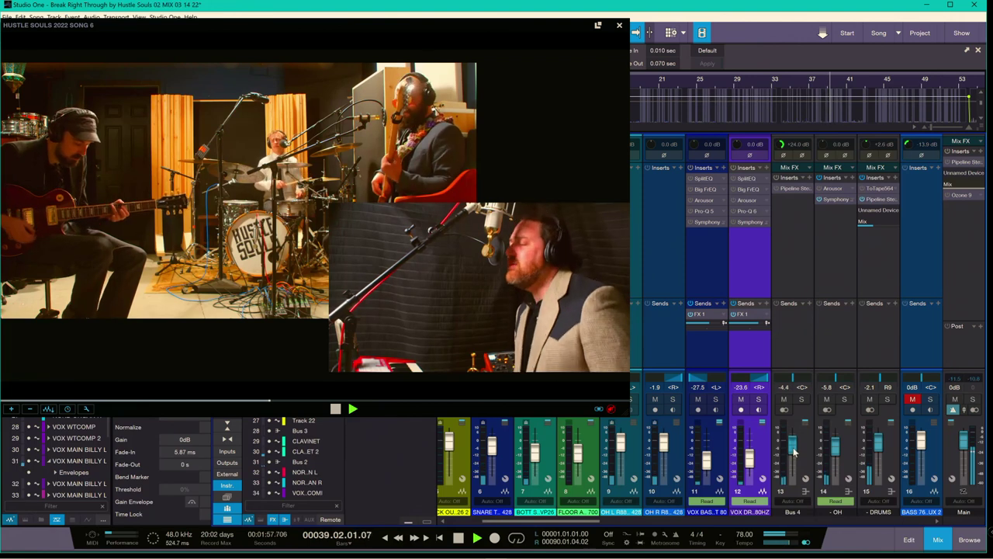
{"action": "scroll", "coordinate": [793, 449], "scroll_direction": "up", "scroll_amount": 7}
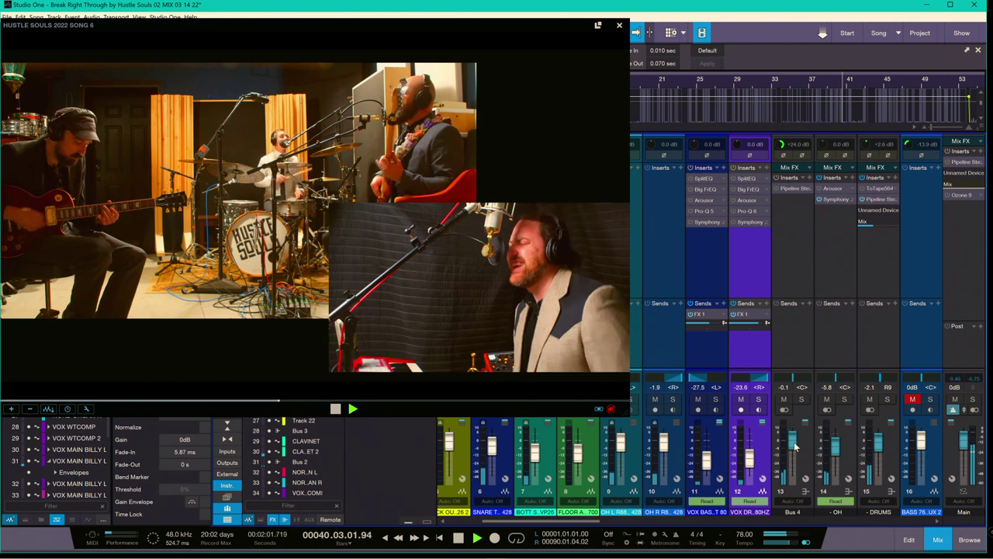
{"action": "scroll", "coordinate": [793, 444], "scroll_direction": "up", "scroll_amount": 2}
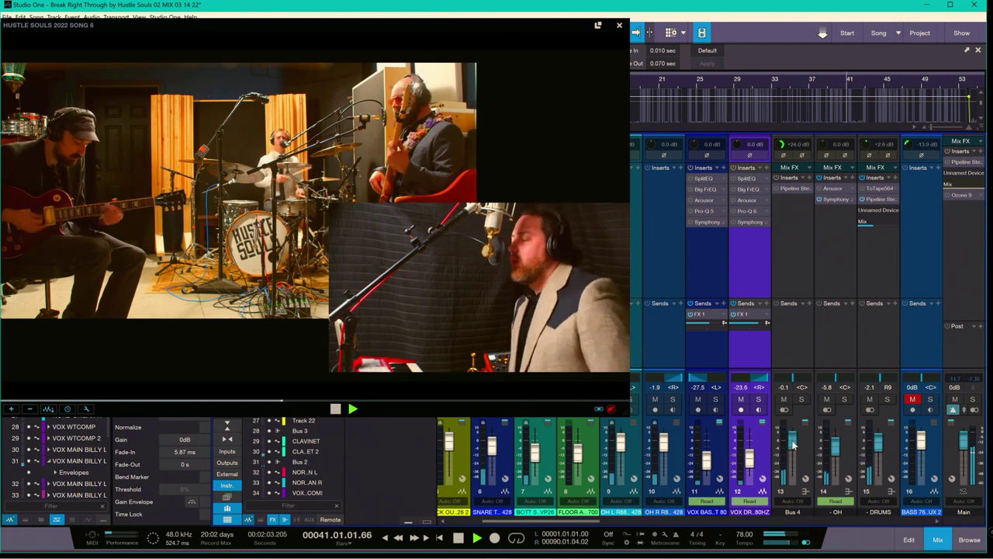
Compare Bus 4 in solo and in the full mix, lower it to about -2.0 dB, and solo the DRUMS bus
{"action": "left_click", "coordinate": [802, 399]}
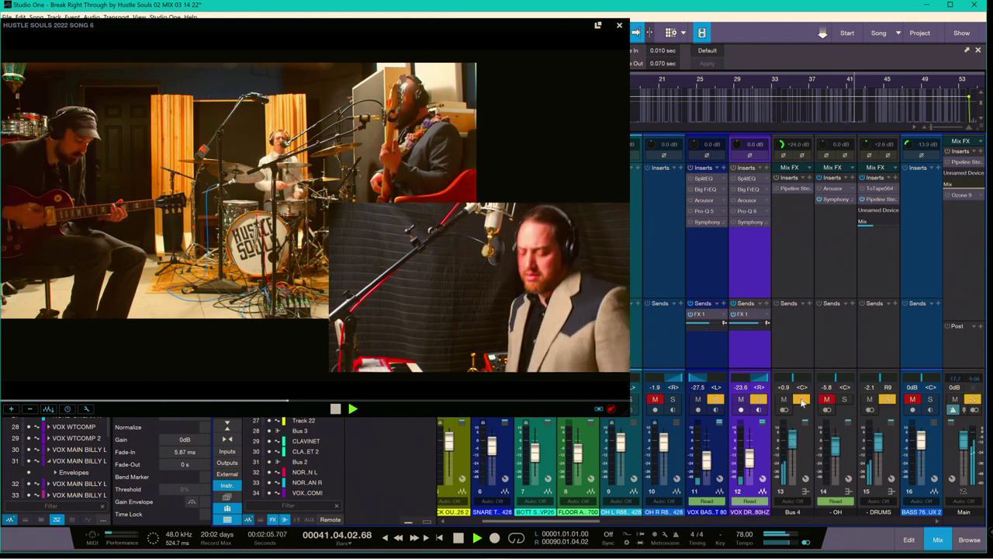
{"action": "left_click", "coordinate": [802, 399]}
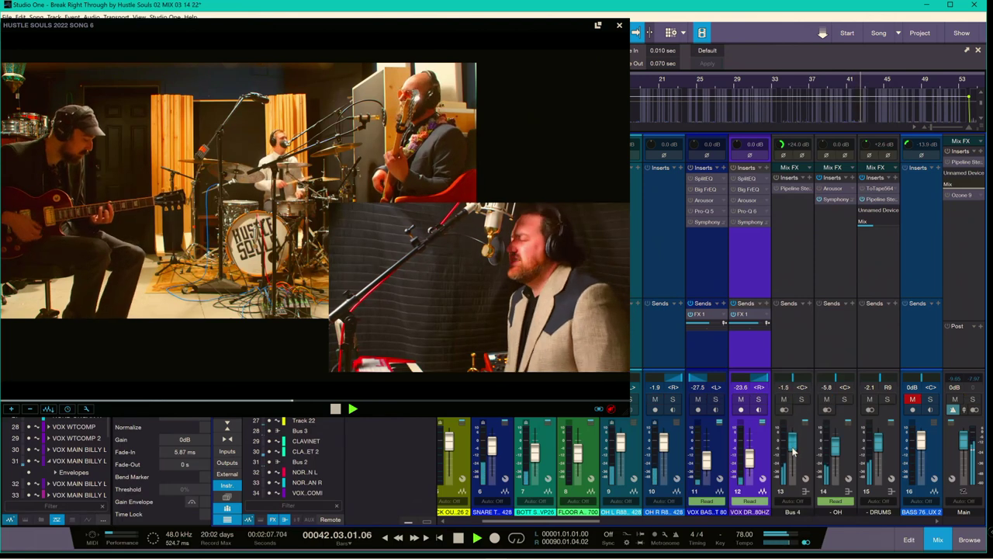
{"action": "scroll", "coordinate": [792, 450], "scroll_direction": "down", "scroll_amount": 1}
{"action": "left_click", "coordinate": [888, 400]}
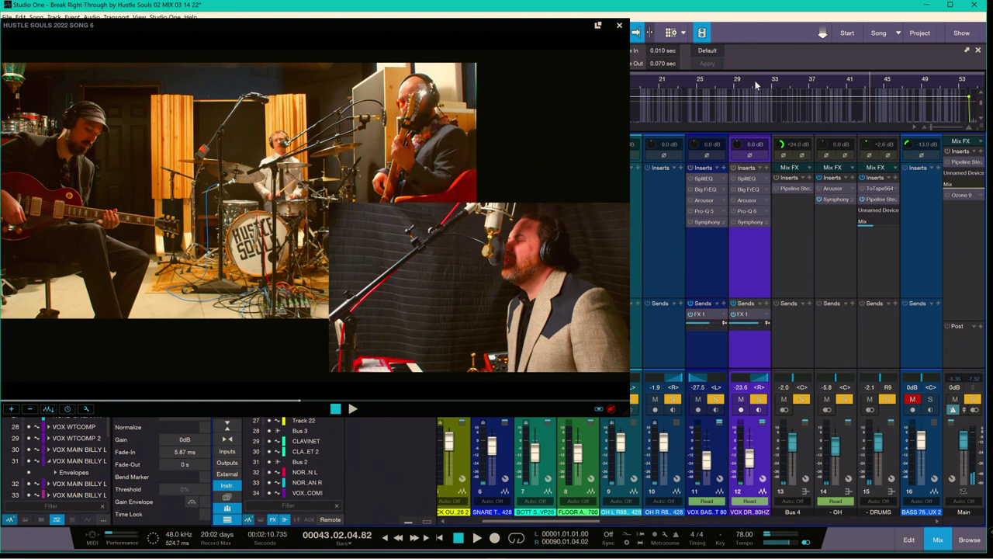
Replay from about bar 21, lower Bus 4 to about -2.5 dB, and switch the solo from DRUMS to Bus 4
{"action": "left_click", "coordinate": [647, 85]}
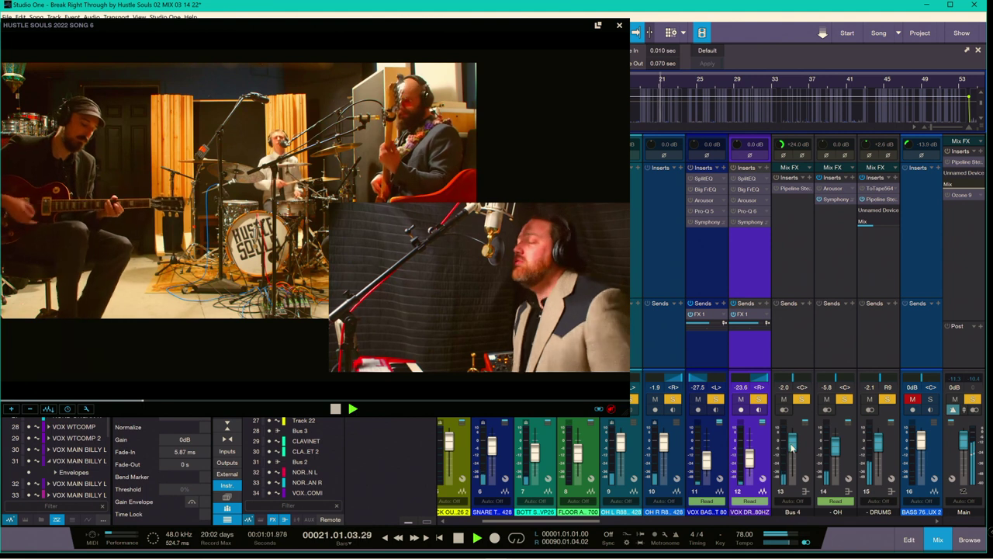
{"action": "mouse_move", "coordinate": [791, 445]}
{"action": "left_mouse_down"}
{"action": "mouse_move", "coordinate": [796, 482]}
{"action": "mouse_move", "coordinate": [793, 449]}
{"action": "left_mouse_up"}
{"action": "key", "text": "space"}
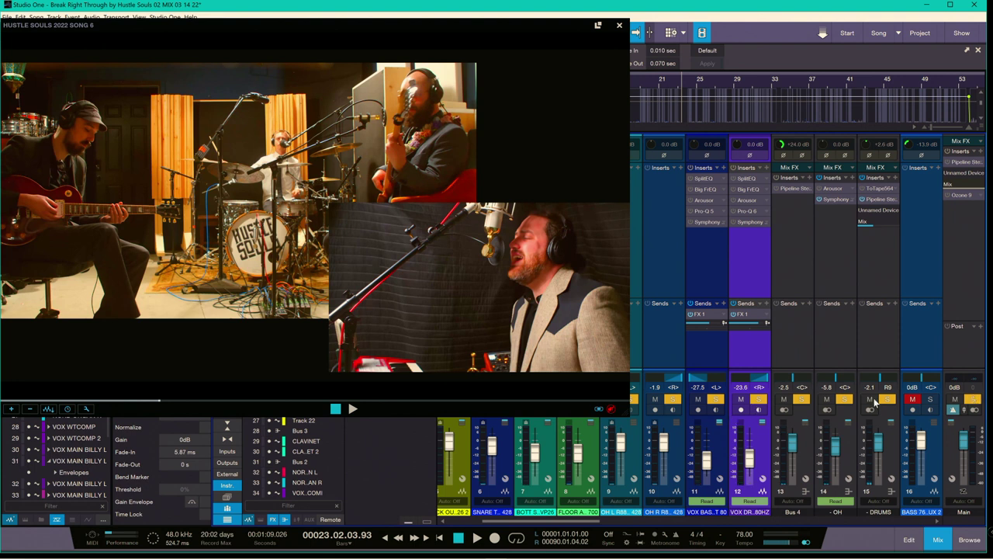
{"action": "left_click", "coordinate": [886, 400]}
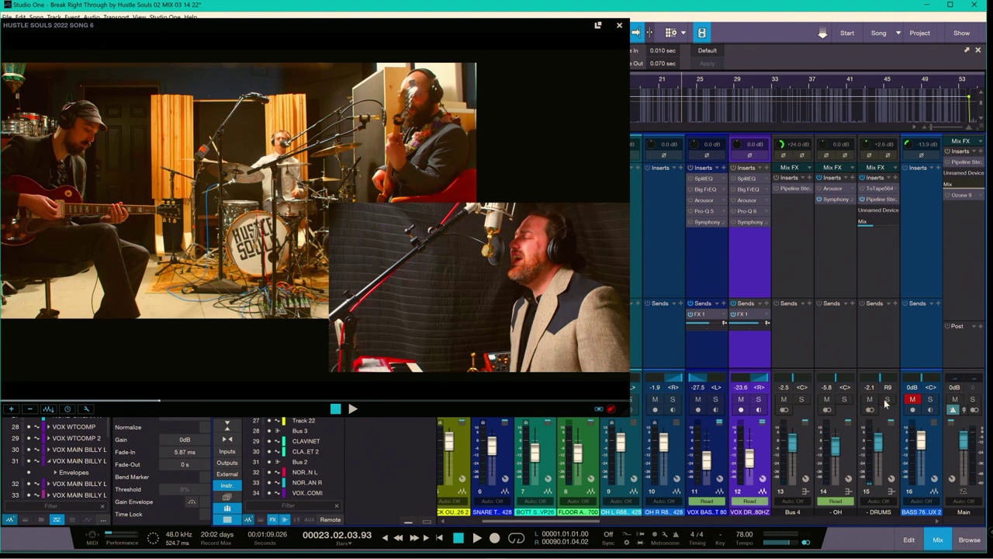
{"action": "left_click", "coordinate": [801, 399]}
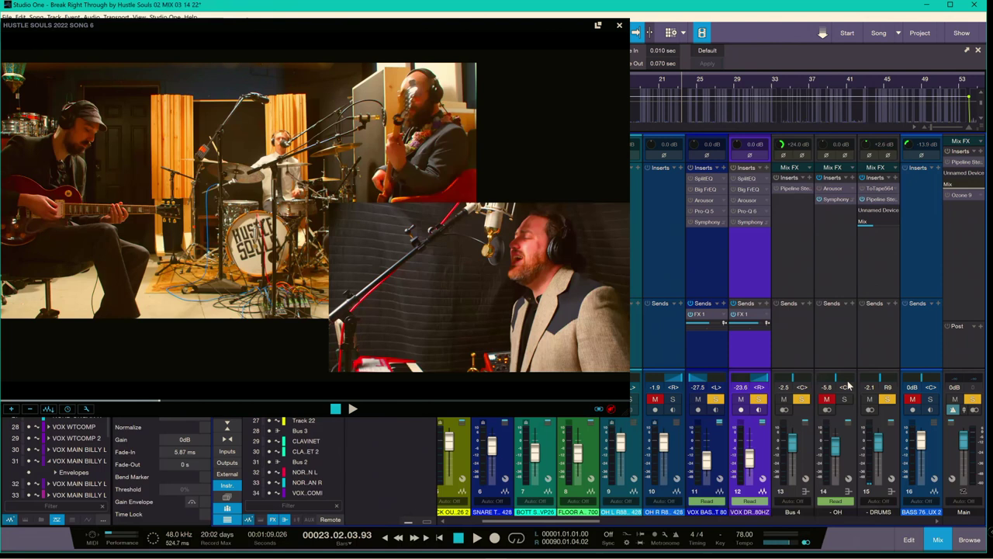
Open SplitEQ on the VOX DR channel and move its window clear of the mixer channels
{"action": "left_click", "coordinate": [746, 179]}
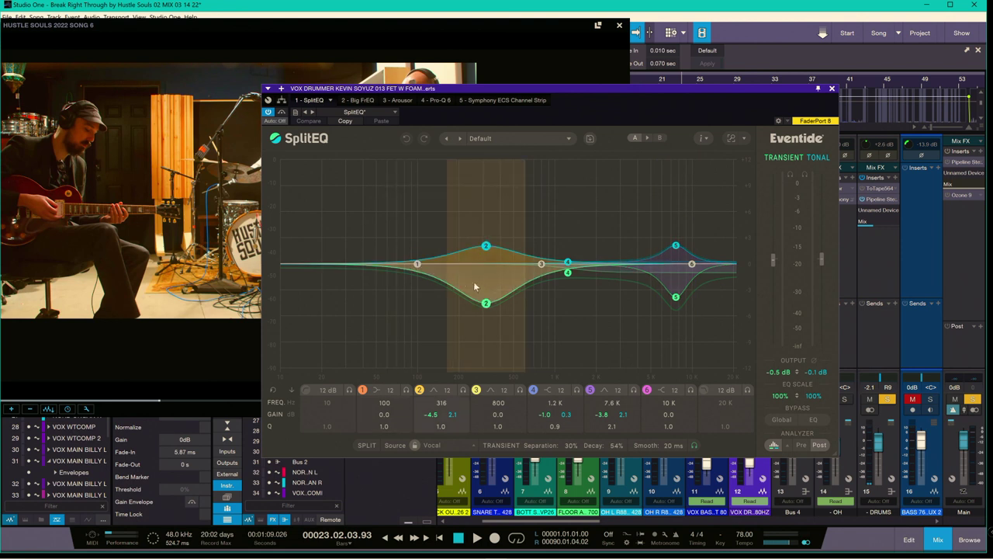
{"action": "left_click", "coordinate": [355, 98]}
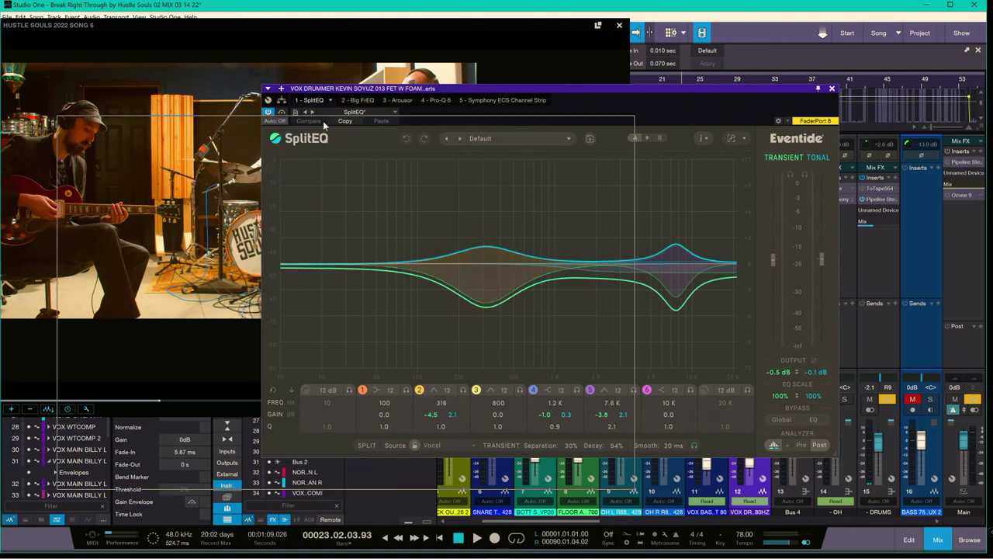
{"action": "left_click_drag", "start_coordinate": [324, 122], "coordinate": [311, 122]}
Unsolo the VOX BAS channel, then balance VOX DR at pan L3 and -25.6 dB against Bus 4 at -1.5 dB
{"action": "left_click", "coordinate": [719, 398]}
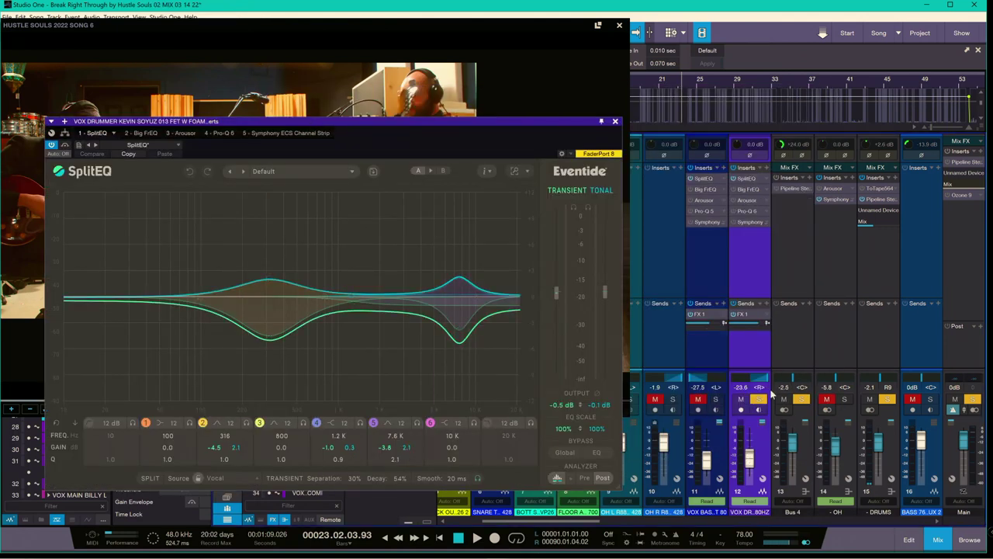
{"action": "left_click_drag", "start_coordinate": [763, 379], "coordinate": [753, 380]}
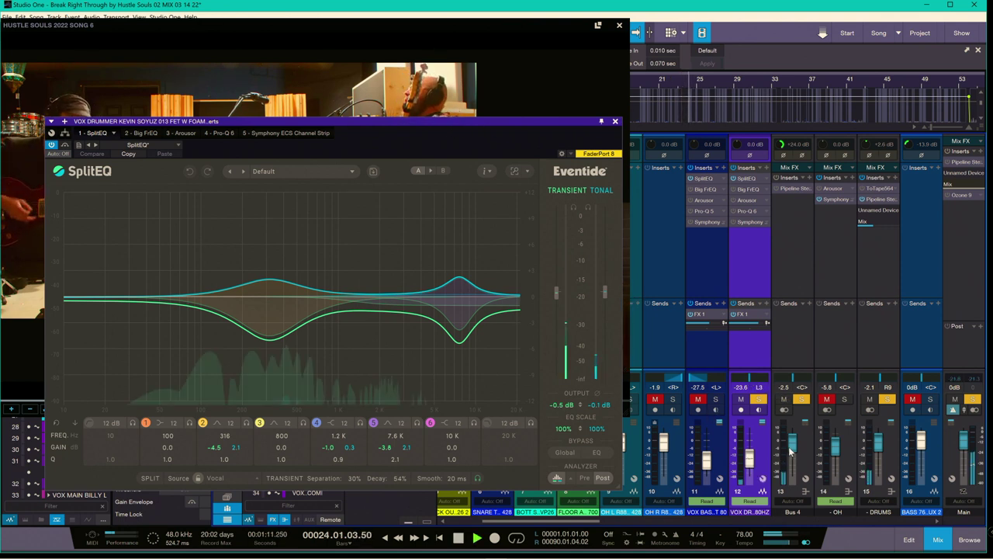
{"action": "left_click_drag", "start_coordinate": [790, 451], "coordinate": [752, 468]}
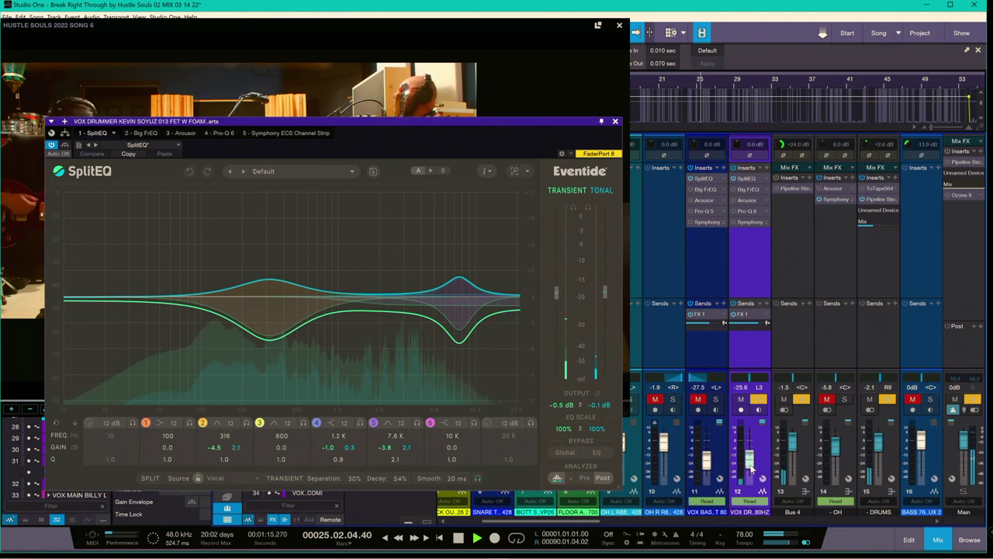
Set SplitEQ band 5 to about 7.5 kHz with -2.9 dB transient gain and 0.2 dB tonal gain
{"action": "mouse_move", "coordinate": [252, 306]}
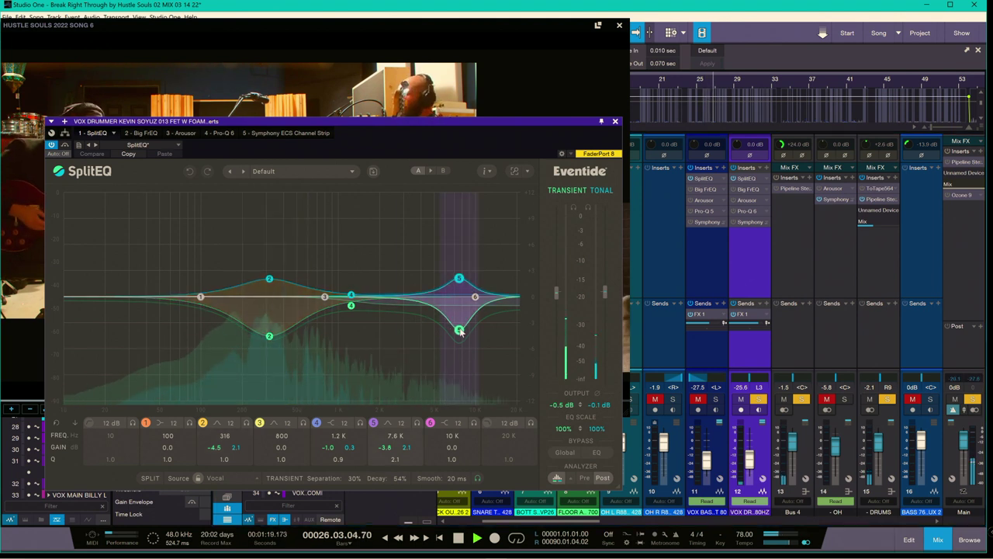
{"action": "mouse_move", "coordinate": [461, 331]}
{"action": "left_mouse_down"}
{"action": "mouse_move", "coordinate": [461, 241]}
{"action": "mouse_move", "coordinate": [458, 328]}
{"action": "left_mouse_up"}
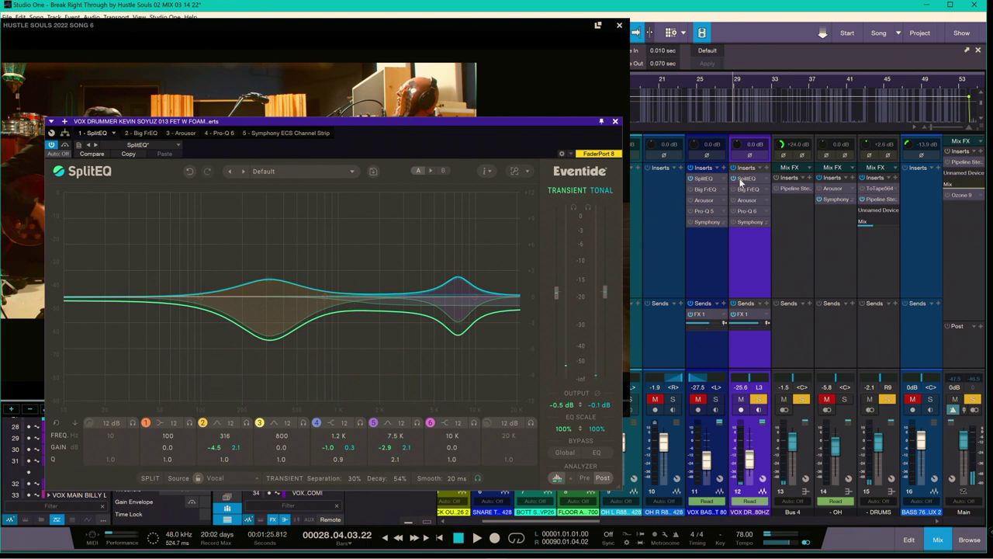
{"action": "mouse_move", "coordinate": [462, 293]}
{"action": "left_click_drag", "start_coordinate": [457, 280], "coordinate": [459, 294]}
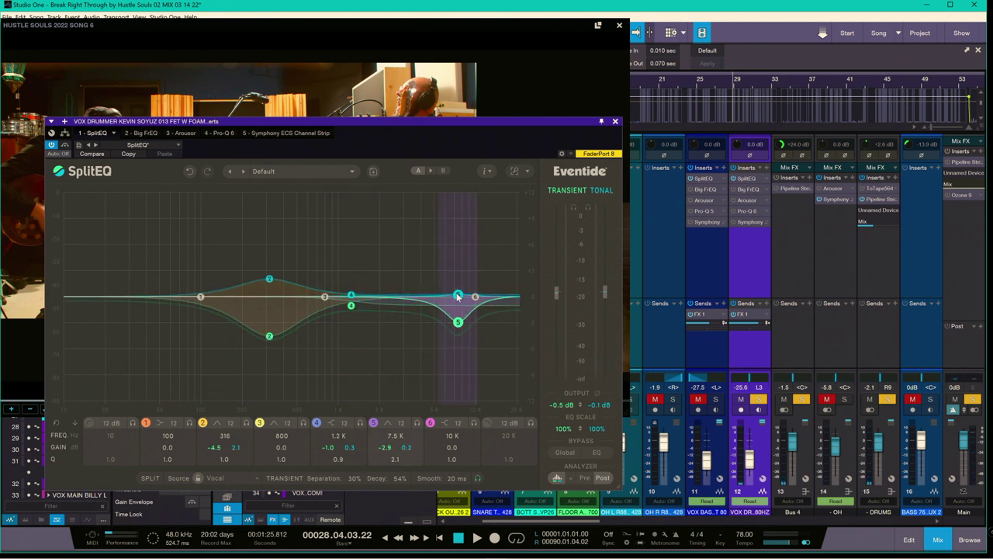
Play from bar 5 with the video window moved aside, and set SplitEQ band 5 to 8.3 kHz, -2.3 dB transient, 2.3 dB tonal
{"action": "left_click_drag", "start_coordinate": [702, 80], "coordinate": [661, 81]}
{"action": "left_click_drag", "start_coordinate": [536, 29], "coordinate": [308, 61]}
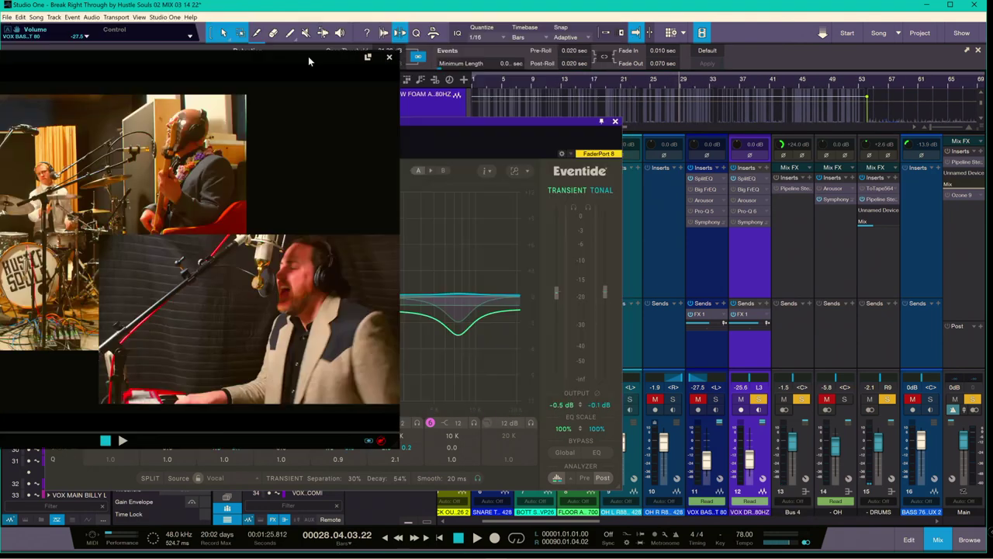
{"action": "left_click", "coordinate": [503, 83]}
{"action": "left_click", "coordinate": [487, 122]}
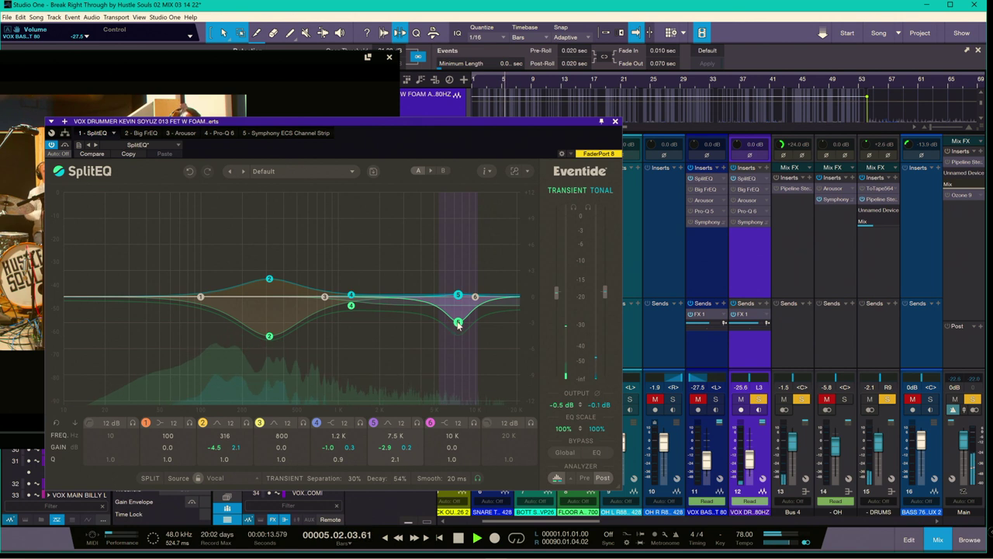
{"action": "left_click_drag", "start_coordinate": [458, 321], "coordinate": [467, 289]}
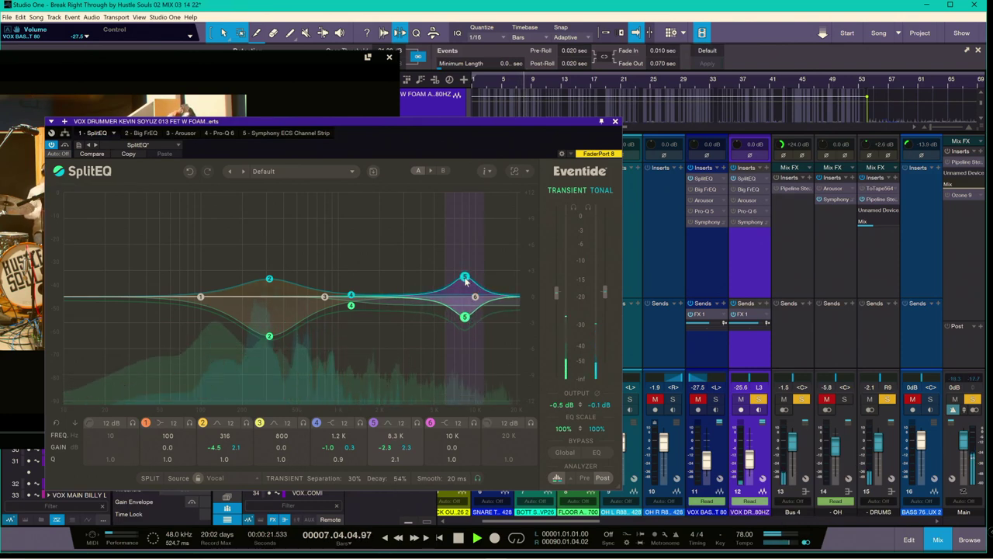
{"action": "key", "text": "space"}
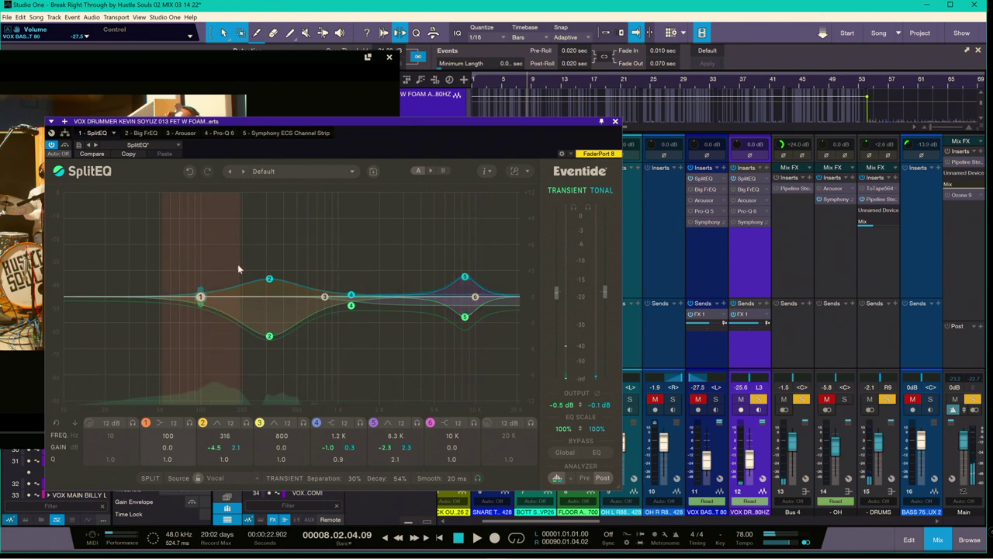
Set SplitEQ band 2 to about 297 Hz with -3.4 dB transient and 1.9 dB tonal gain, and return the playhead near bar 5
{"action": "mouse_move", "coordinate": [269, 280]}
{"action": "left_mouse_down"}
{"action": "mouse_move", "coordinate": [268, 297]}
{"action": "mouse_move", "coordinate": [270, 286]}
{"action": "left_mouse_up"}
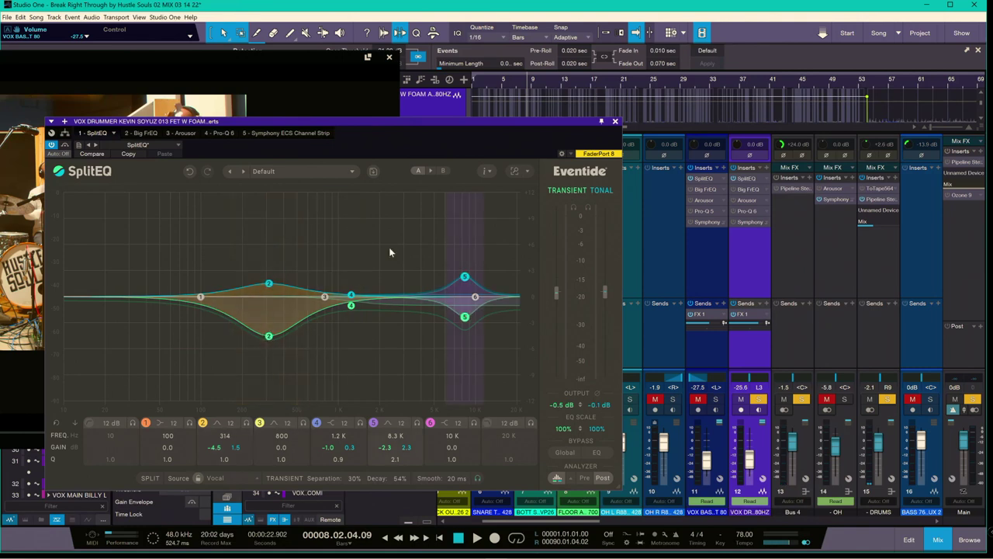
{"action": "left_click", "coordinate": [500, 86]}
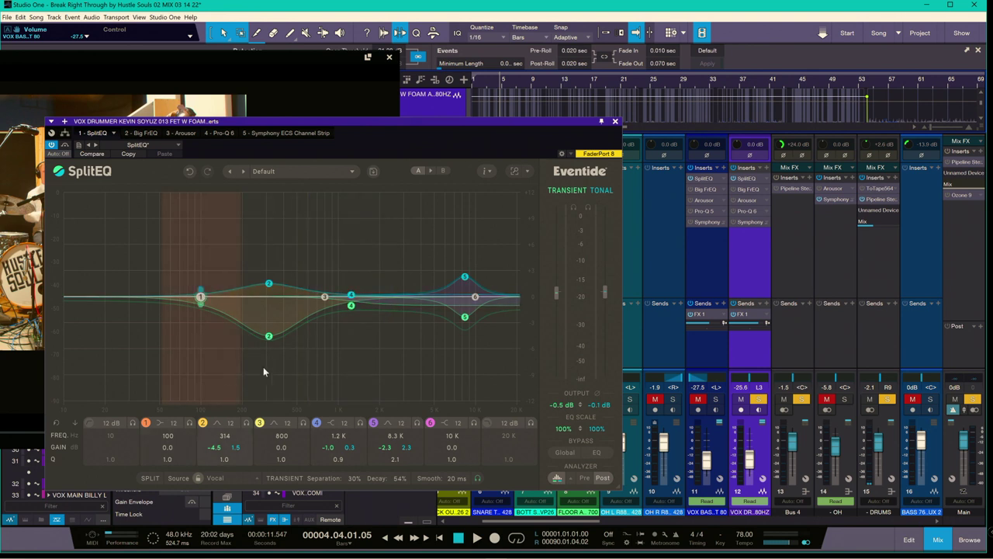
{"action": "key", "text": "space"}
{"action": "left_click_drag", "start_coordinate": [270, 338], "coordinate": [264, 288]}
{"action": "left_click_drag", "start_coordinate": [265, 248], "coordinate": [266, 281]}
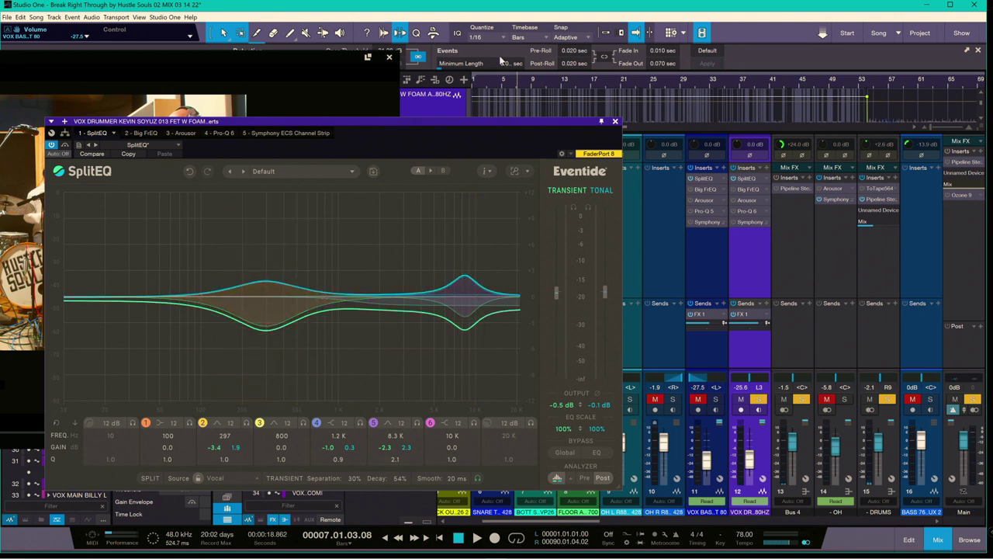
{"action": "left_click", "coordinate": [502, 108]}
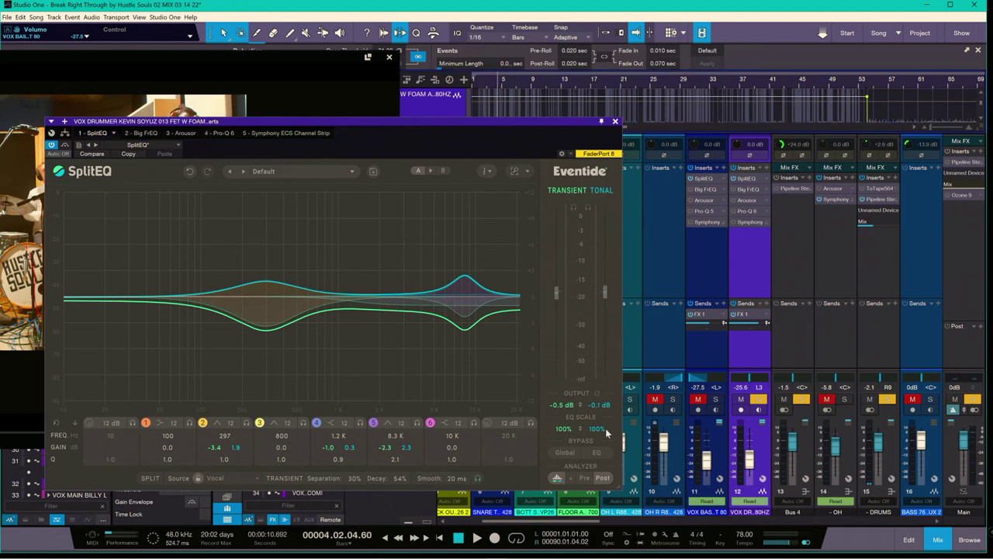
Scale the transient and tonal SplitEQ curves together to 125% during playback, trying inverted and stronger amounts, and close the plug-in window
{"action": "key", "text": "space"}
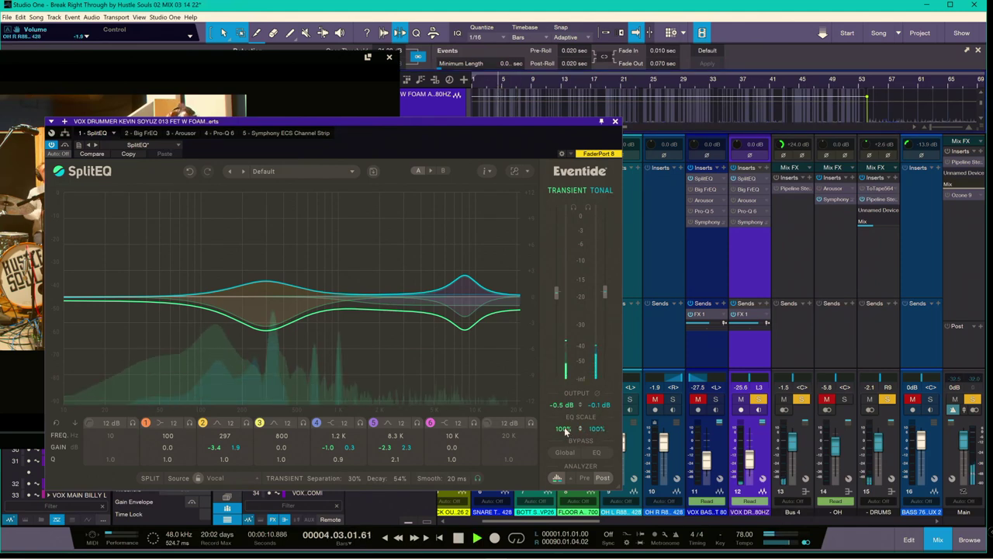
{"action": "left_click_drag", "start_coordinate": [564, 429], "coordinate": [573, 388]}
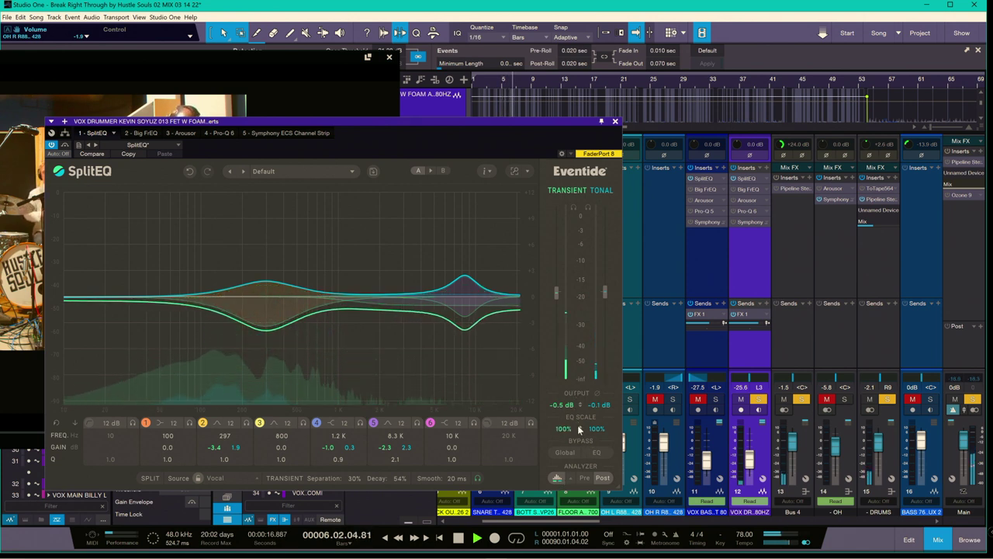
{"action": "left_click_drag", "start_coordinate": [578, 429], "coordinate": [575, 497]}
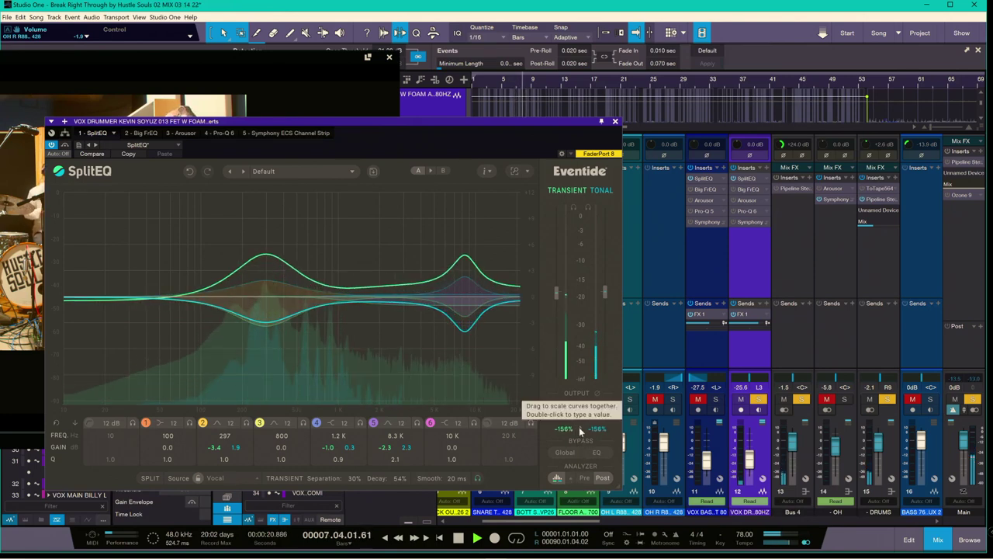
{"action": "left_click_drag", "start_coordinate": [579, 432], "coordinate": [581, 349]}
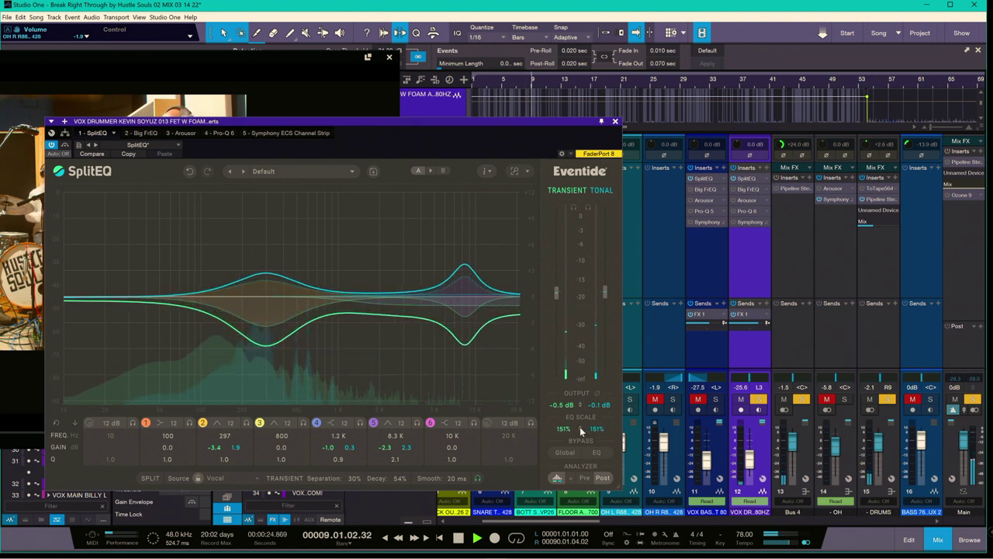
{"action": "left_click_drag", "start_coordinate": [580, 431], "coordinate": [581, 434]}
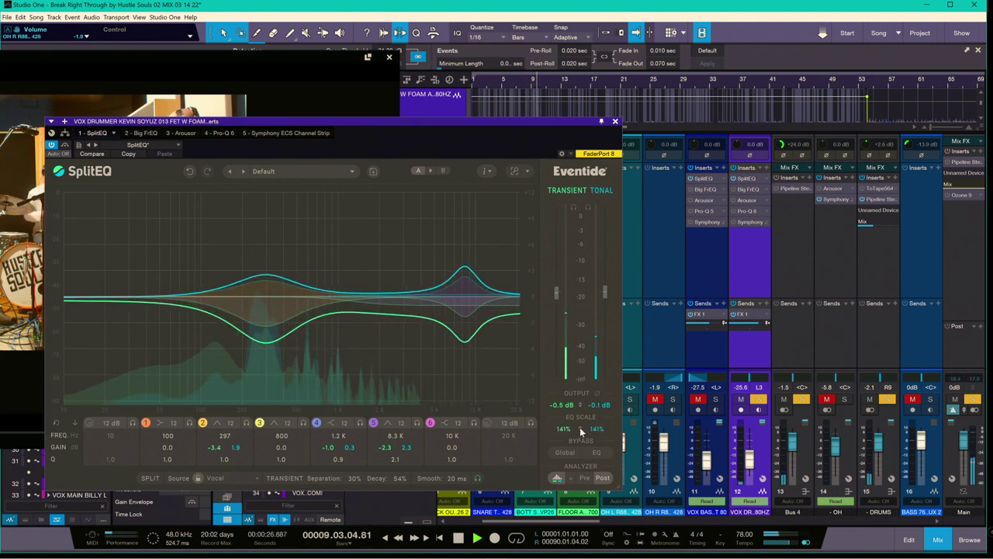
{"action": "scroll", "coordinate": [581, 431], "scroll_direction": "down", "scroll_amount": 3}
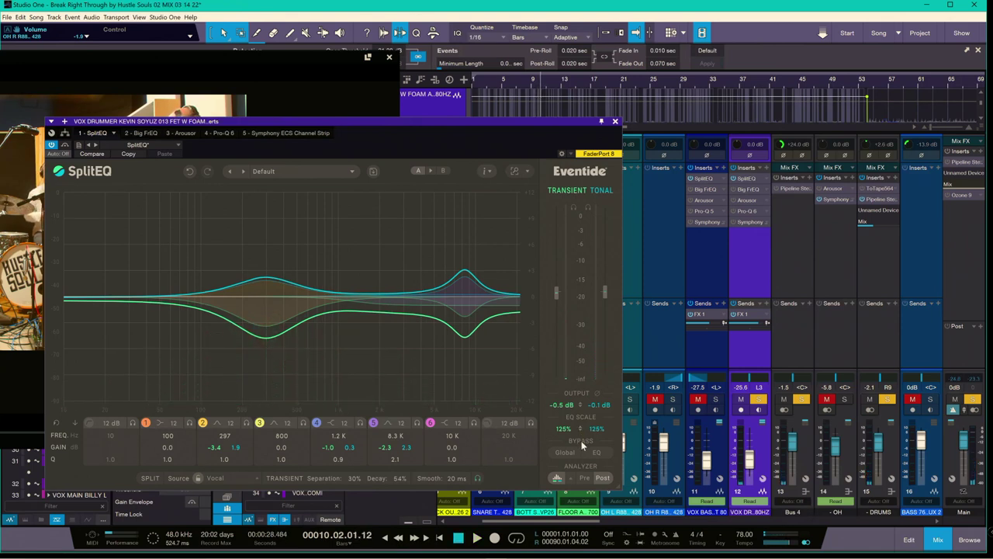
{"action": "left_click", "coordinate": [582, 442]}
{"action": "left_click", "coordinate": [582, 442]}
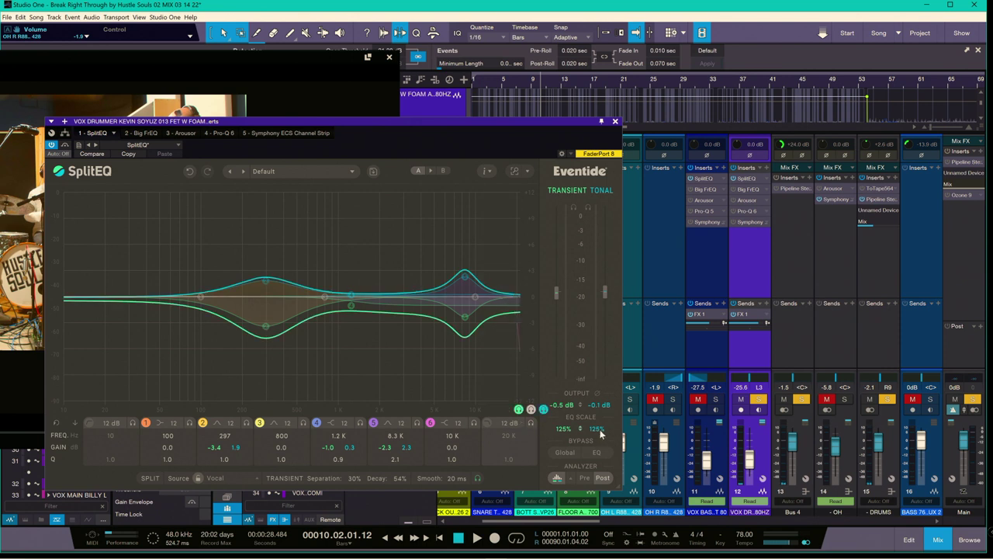
{"action": "left_click", "coordinate": [615, 121]}
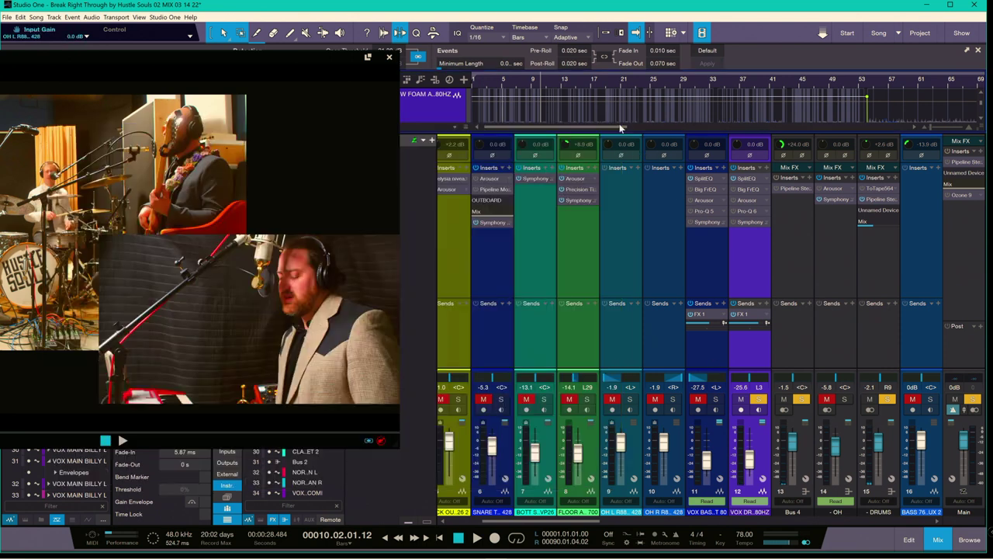
Open Arousor on the VOX DR channel and set its input to 12.75, output to -4.15 and release to 244 during playback
{"action": "left_click", "coordinate": [745, 200]}
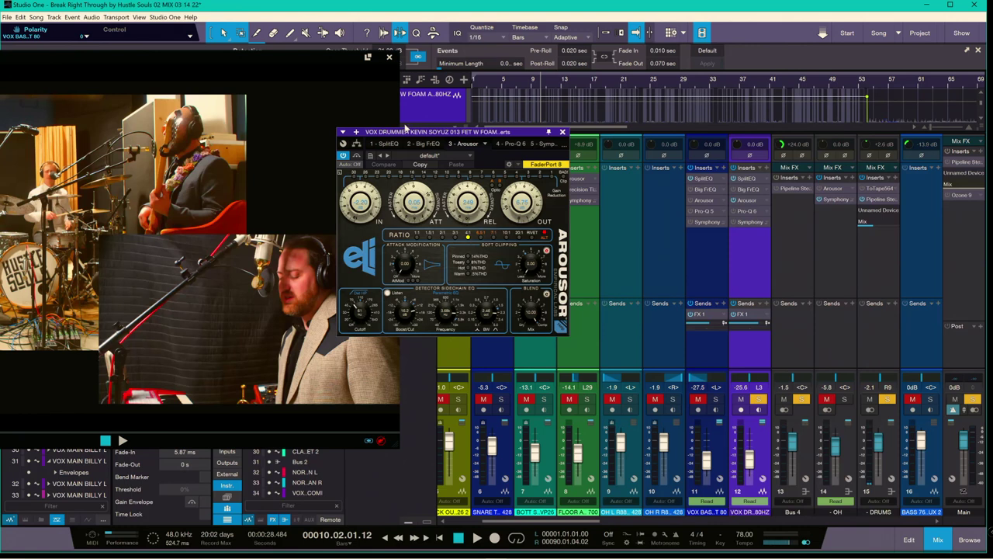
{"action": "left_click_drag", "start_coordinate": [408, 134], "coordinate": [394, 186]}
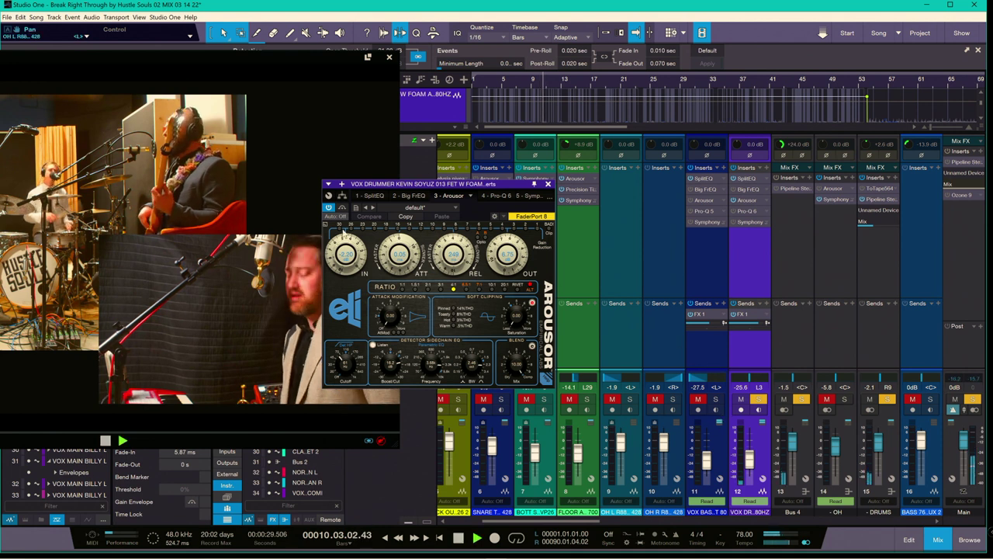
{"action": "left_click_drag", "start_coordinate": [345, 256], "coordinate": [344, 244]}
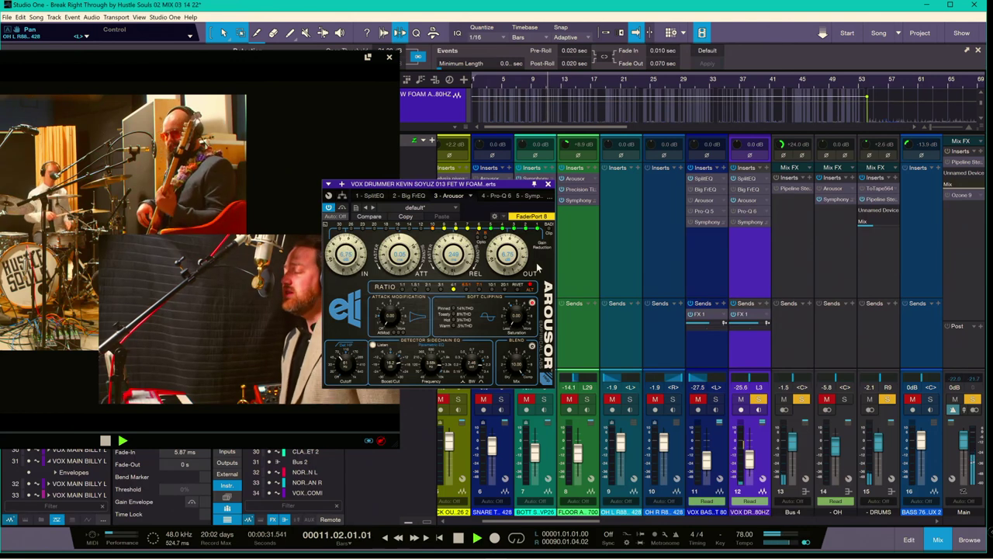
{"action": "left_click_drag", "start_coordinate": [508, 252], "coordinate": [505, 258]}
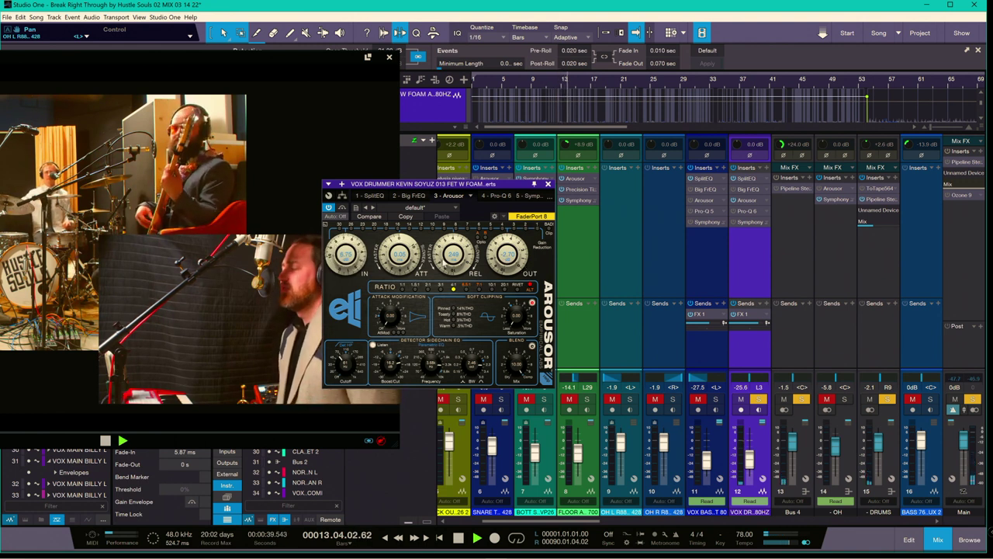
{"action": "left_click_drag", "start_coordinate": [449, 264], "coordinate": [449, 267]}
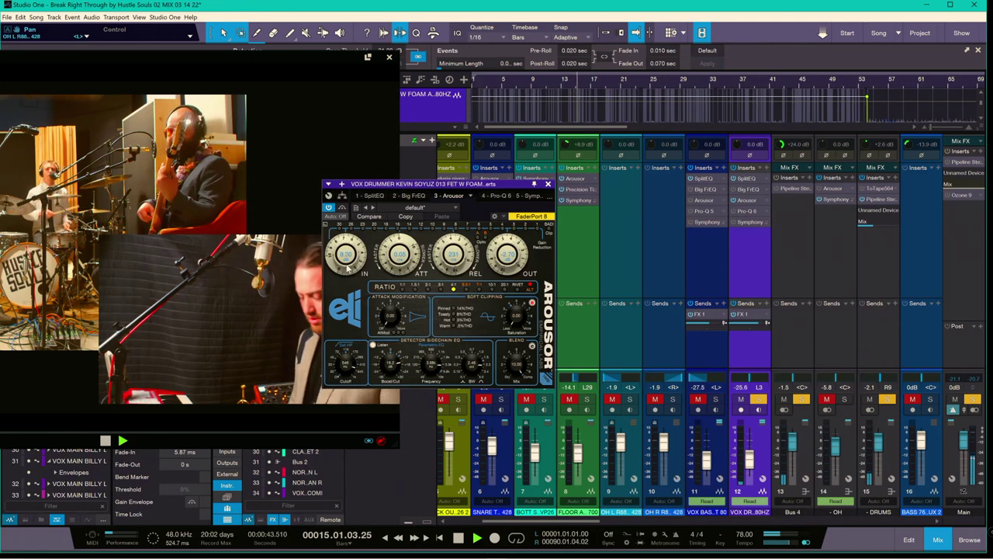
{"action": "left_click_drag", "start_coordinate": [347, 265], "coordinate": [348, 254]}
{"action": "left_click_drag", "start_coordinate": [511, 257], "coordinate": [511, 264]}
{"action": "left_click_drag", "start_coordinate": [448, 260], "coordinate": [447, 257]}
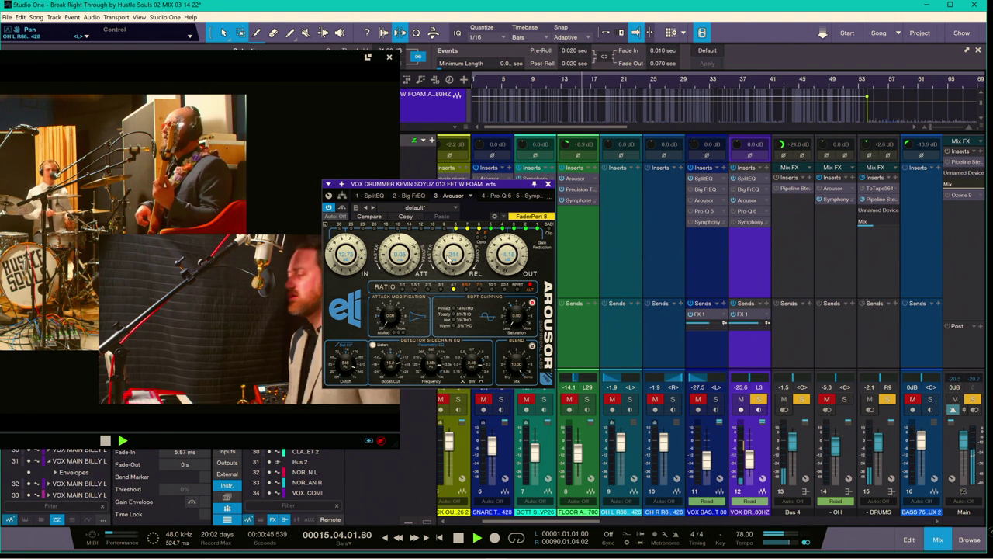
Unsolo the drum channels, pull VOX BAS down to -∞, set VOX DR to -19.8 dB and return the playhead near bar 5
{"action": "key", "text": "space"}
{"action": "left_click", "coordinate": [758, 400]}
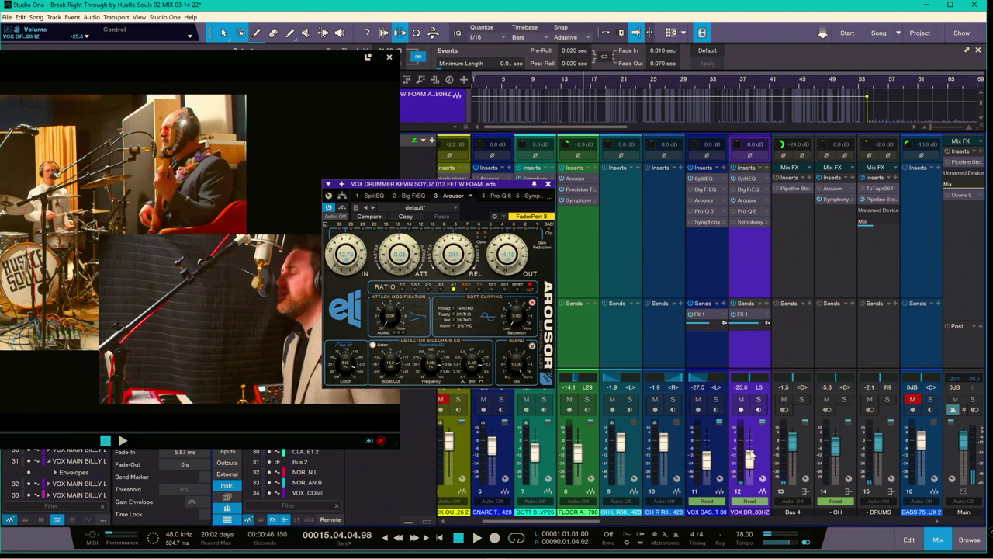
{"action": "left_click_drag", "start_coordinate": [749, 464], "coordinate": [750, 458]}
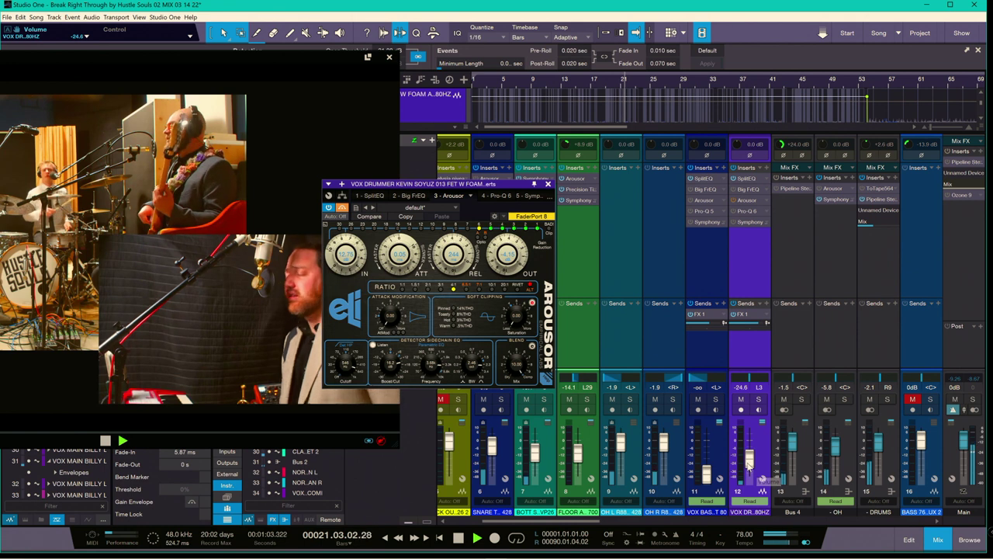
{"action": "left_click_drag", "start_coordinate": [749, 464], "coordinate": [748, 459]}
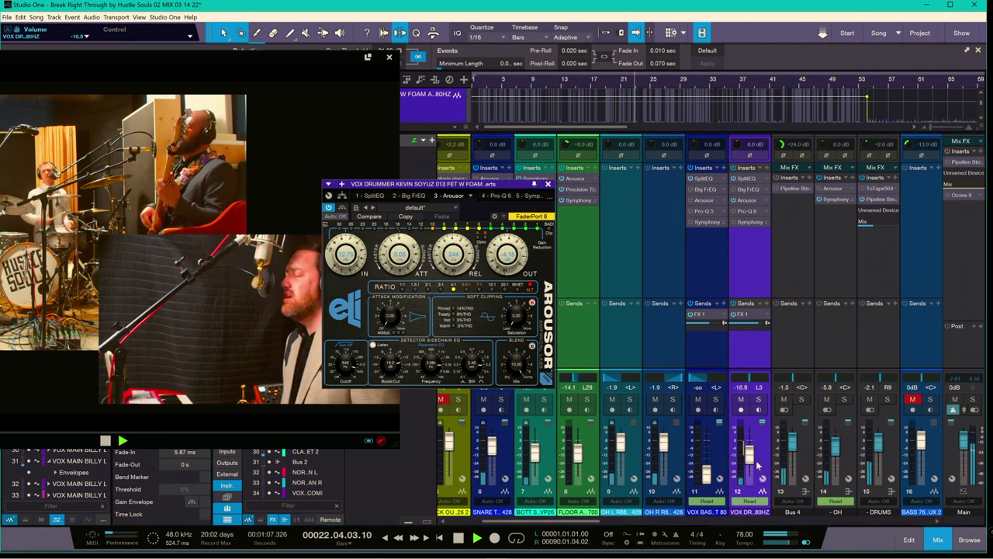
{"action": "left_click", "coordinate": [497, 86]}
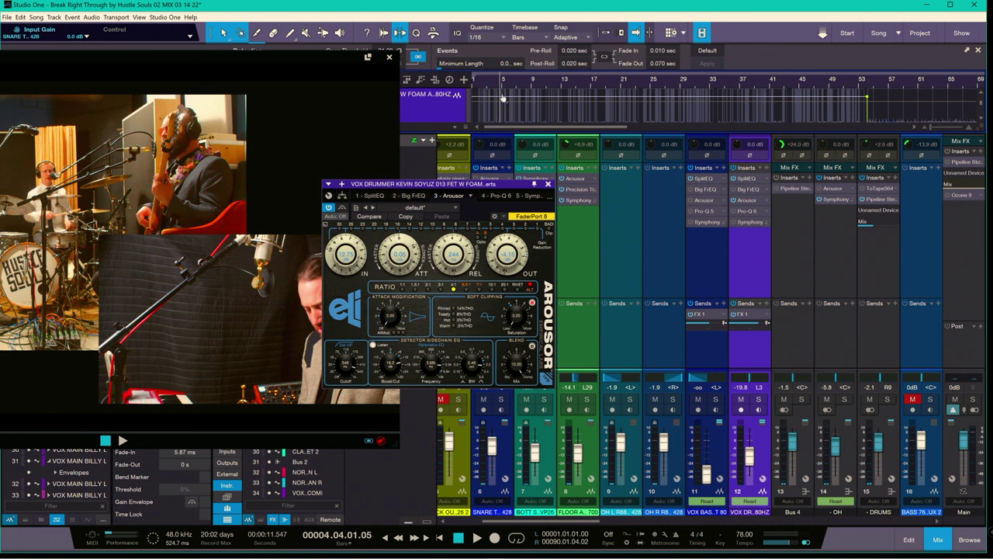
Play the drums soloed with Arousor bypassed, raise VOX DR to -16.0 dB, and return to the full mix with Arousor active
{"action": "key", "text": "space"}
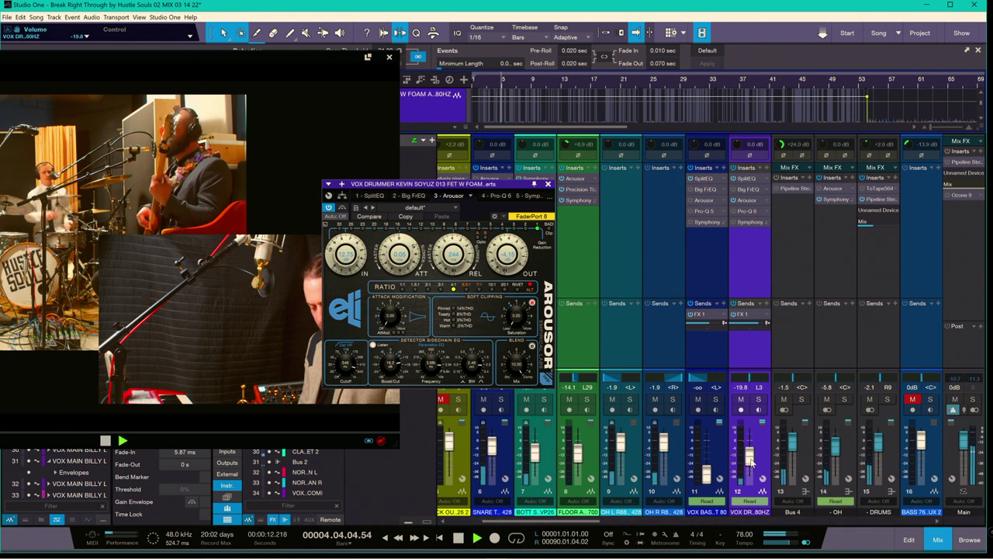
{"action": "left_click", "coordinate": [759, 400]}
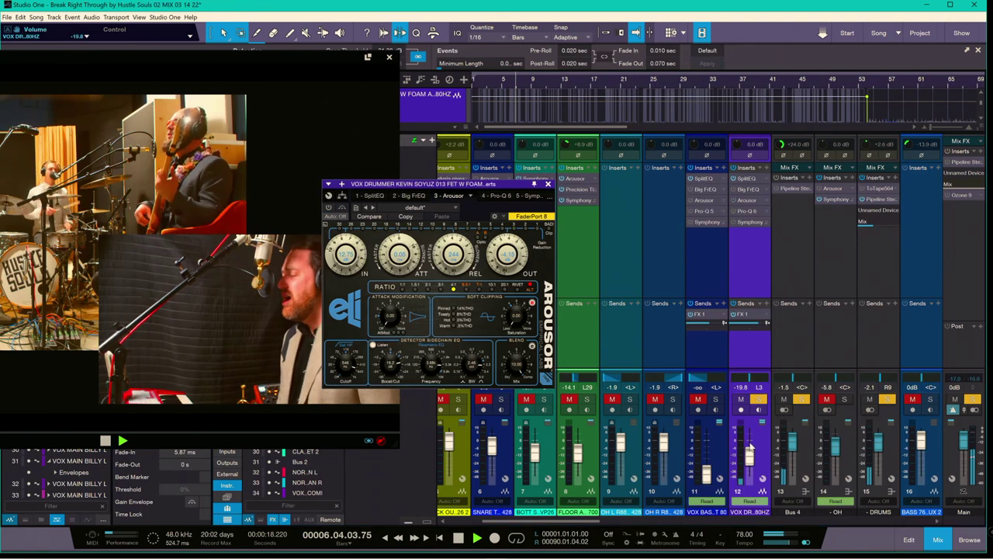
{"action": "left_click_drag", "start_coordinate": [750, 458], "coordinate": [750, 460]}
{"action": "left_click", "coordinate": [759, 400]}
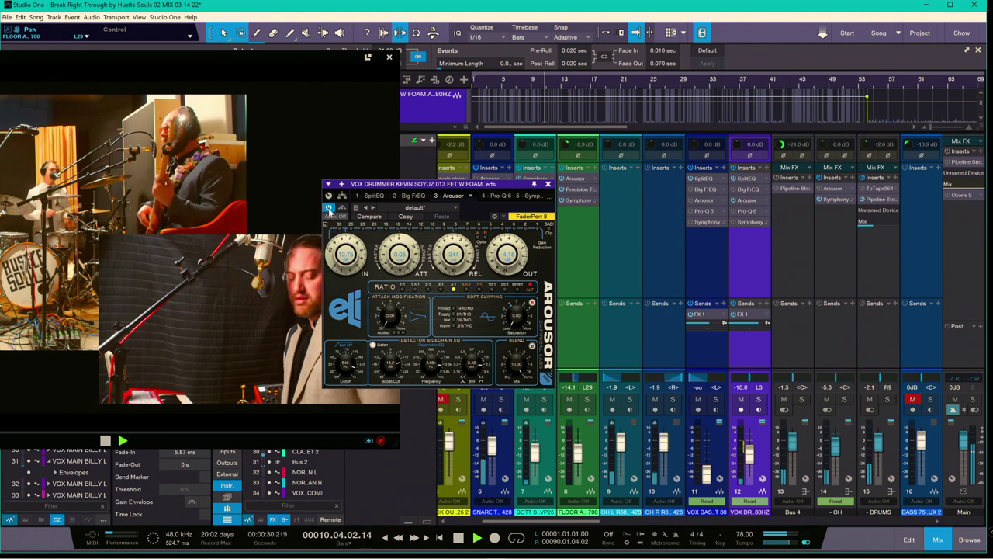
Set Arousor's output to -9.15 and release to 164 on VOX DR, stop playback and close the compressor window
{"action": "left_click_drag", "start_coordinate": [509, 253], "coordinate": [512, 263]}
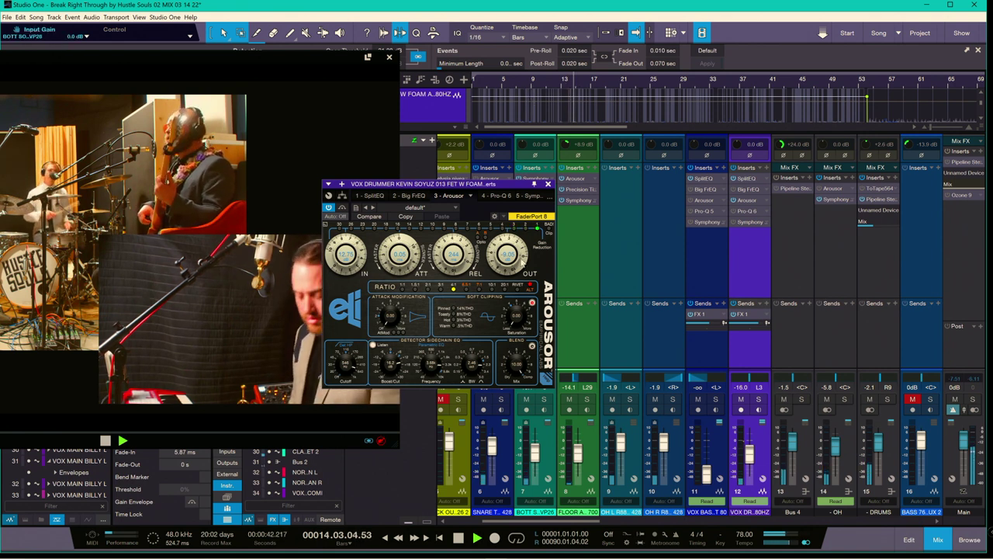
{"action": "left_click_drag", "start_coordinate": [454, 255], "coordinate": [455, 265]}
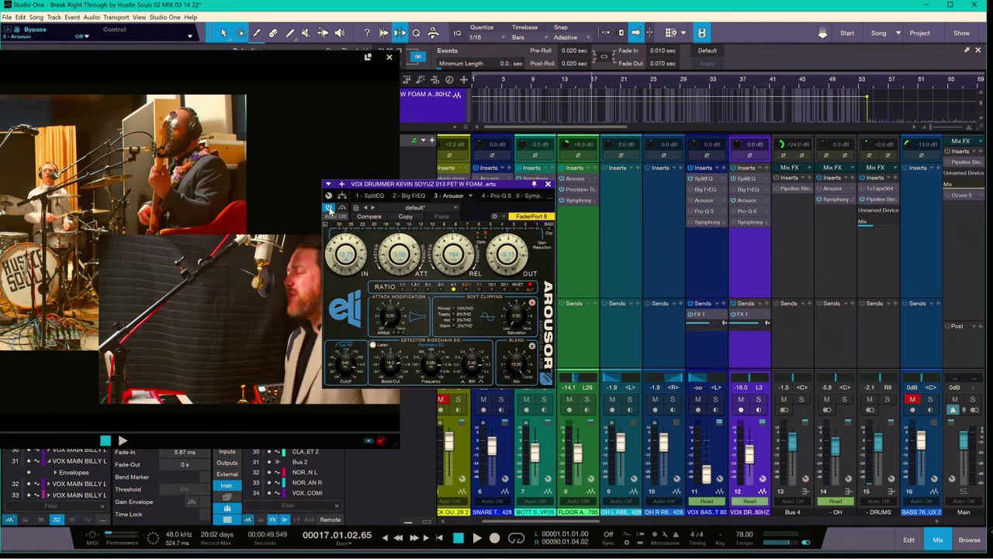
{"action": "left_click", "coordinate": [549, 187]}
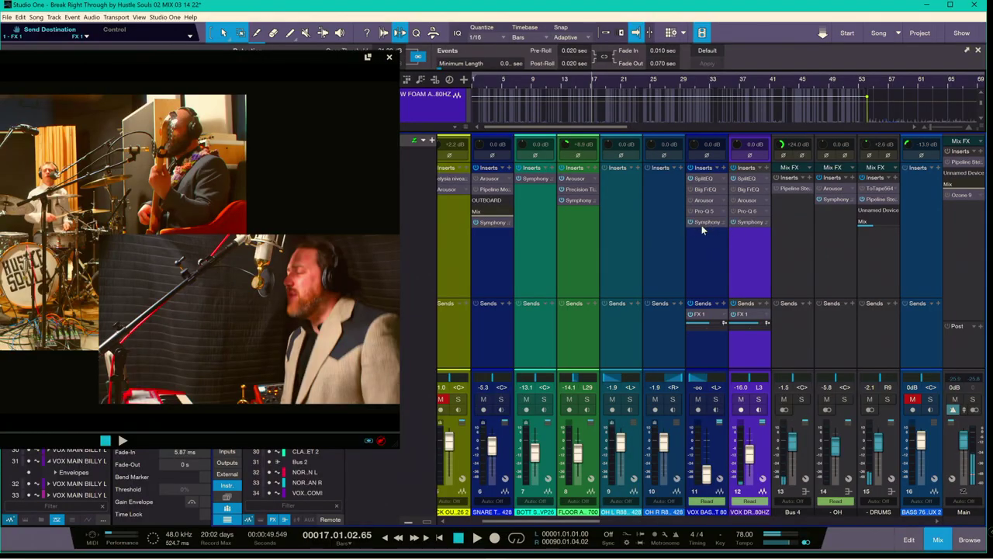
Review the threshold, high shelf, mid peak and dry/wet settings of the VOX BAS Symphony ECS Channel Strip, and close it
{"action": "left_click", "coordinate": [701, 222]}
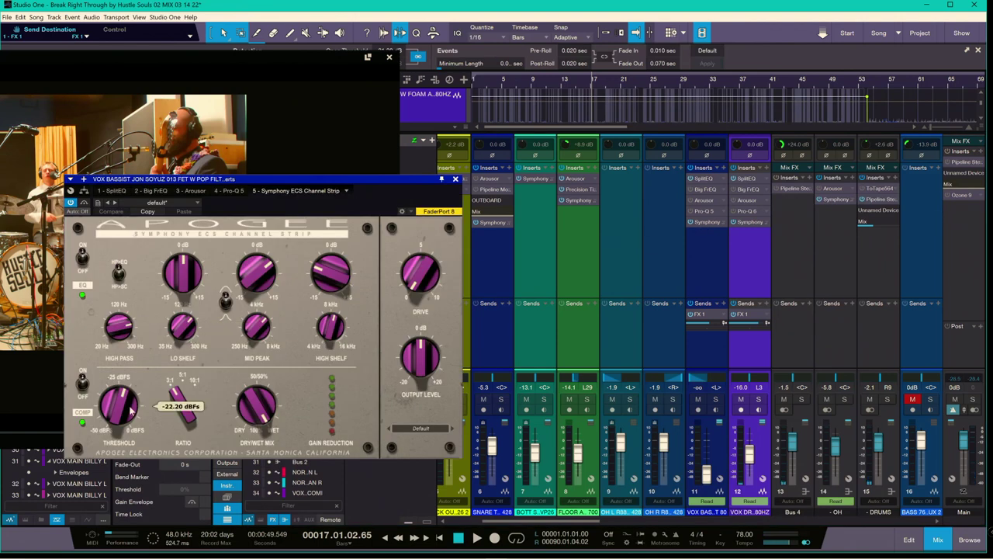
{"action": "mouse_move", "coordinate": [316, 279]}
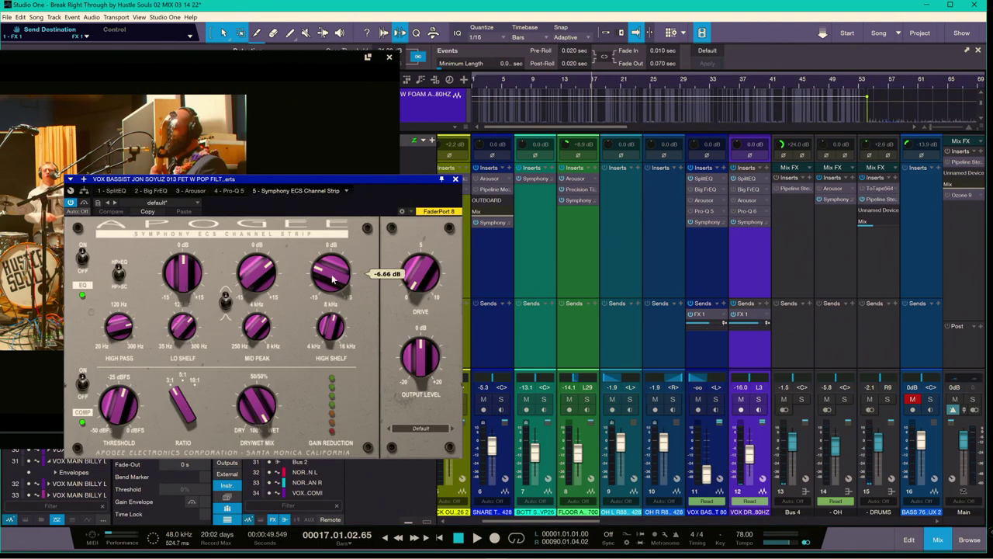
{"action": "mouse_move", "coordinate": [270, 268]}
{"action": "mouse_move", "coordinate": [256, 332]}
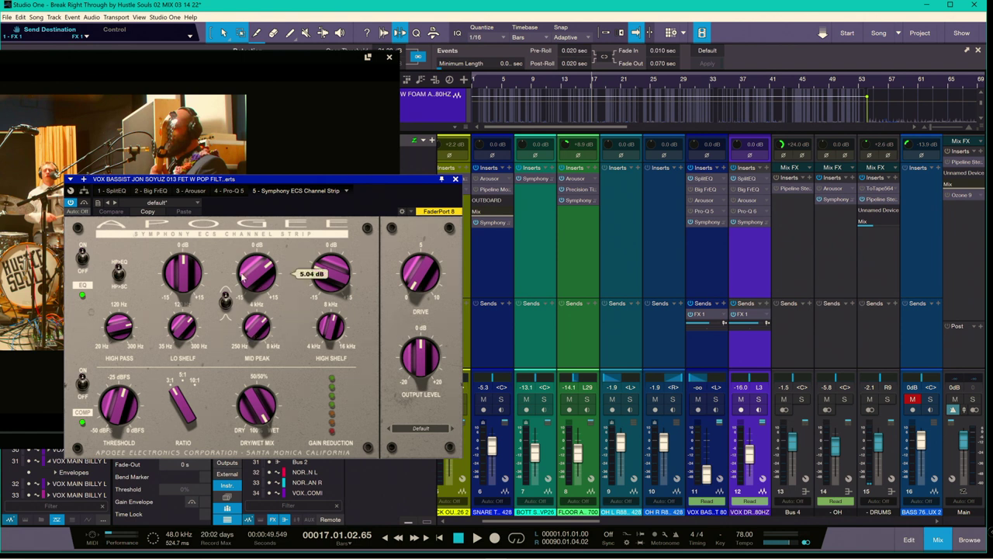
{"action": "mouse_move", "coordinate": [258, 420]}
{"action": "left_click", "coordinate": [455, 180]}
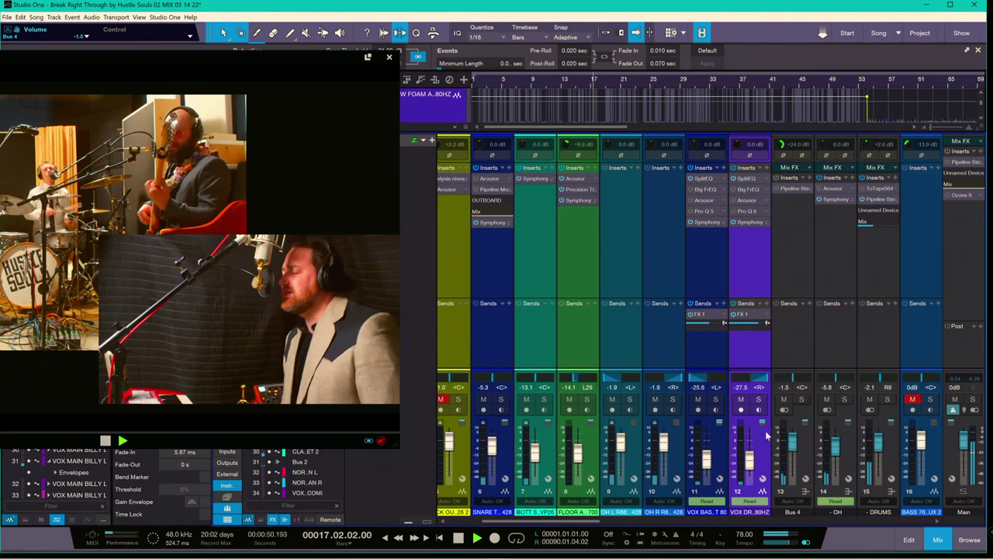
Balance the hard-panned VOX BAS and VOX DR mics at -28.4 dB each, comparing the soloed drums with the full mix during playback
{"action": "left_click_drag", "start_coordinate": [707, 460], "coordinate": [706, 468]}
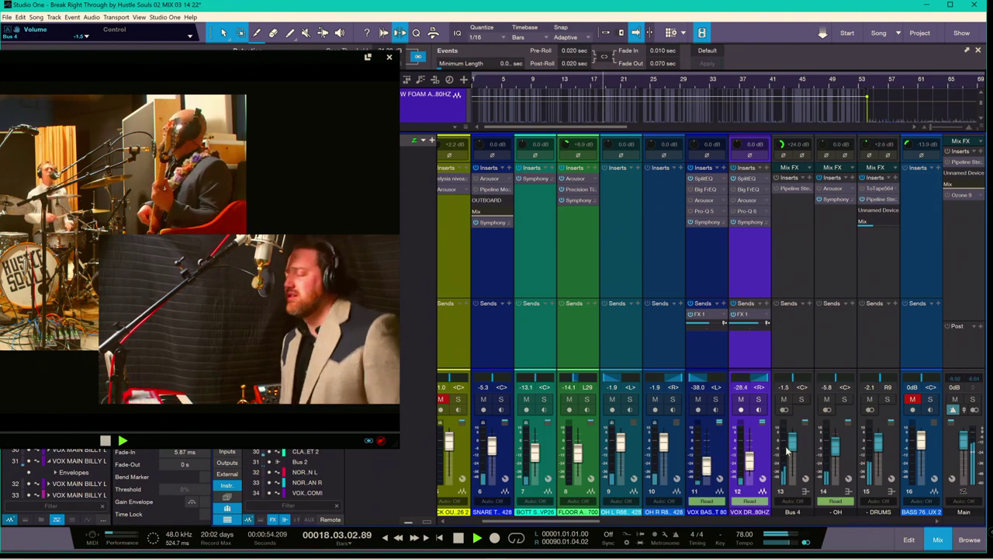
{"action": "left_click", "coordinate": [801, 399]}
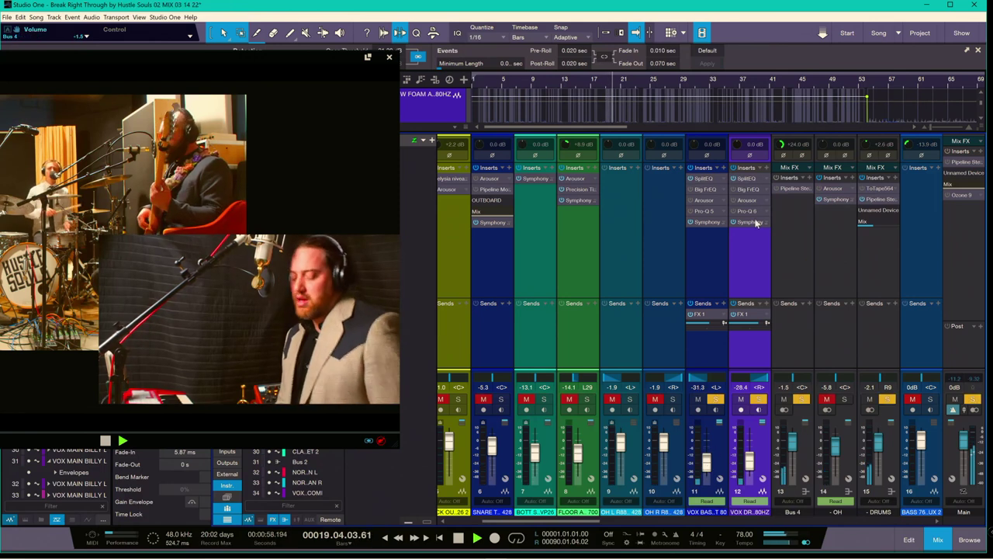
{"action": "key", "text": "space"}
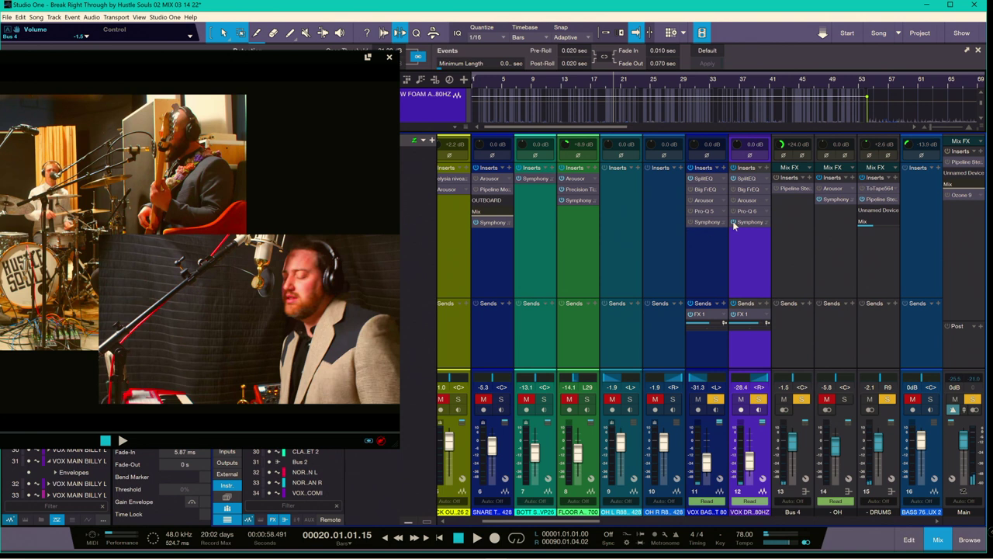
{"action": "key", "text": "space"}
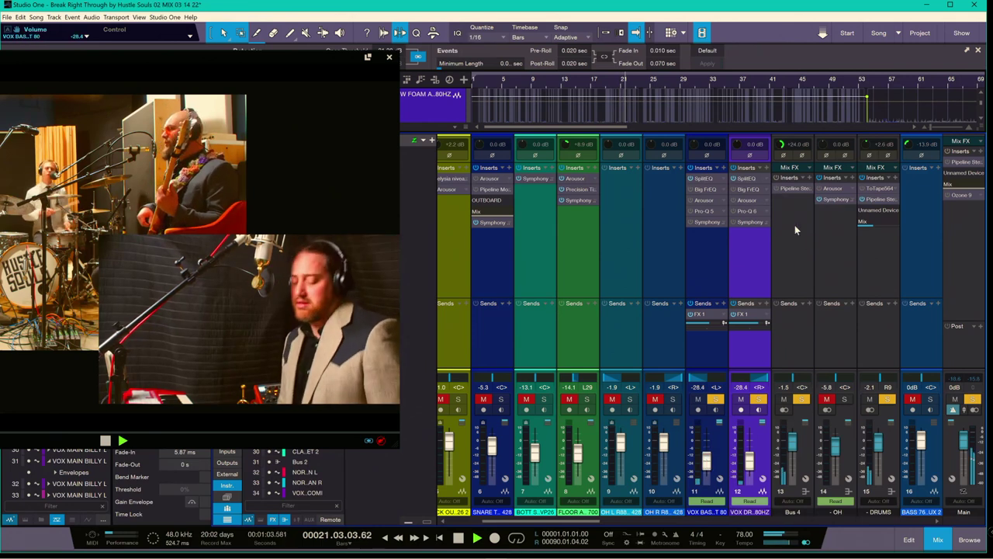
{"action": "left_click", "coordinate": [802, 398], "text": "ctrl"}
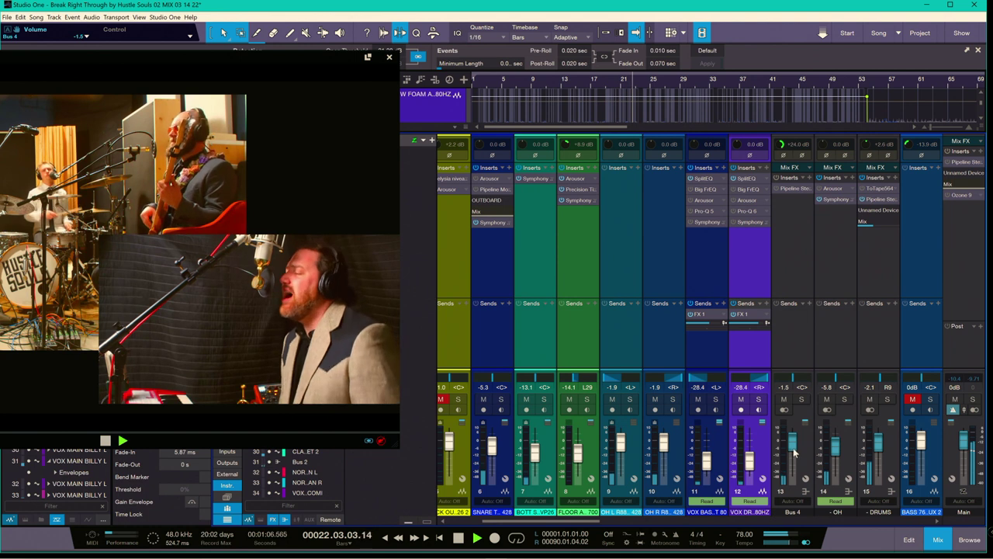